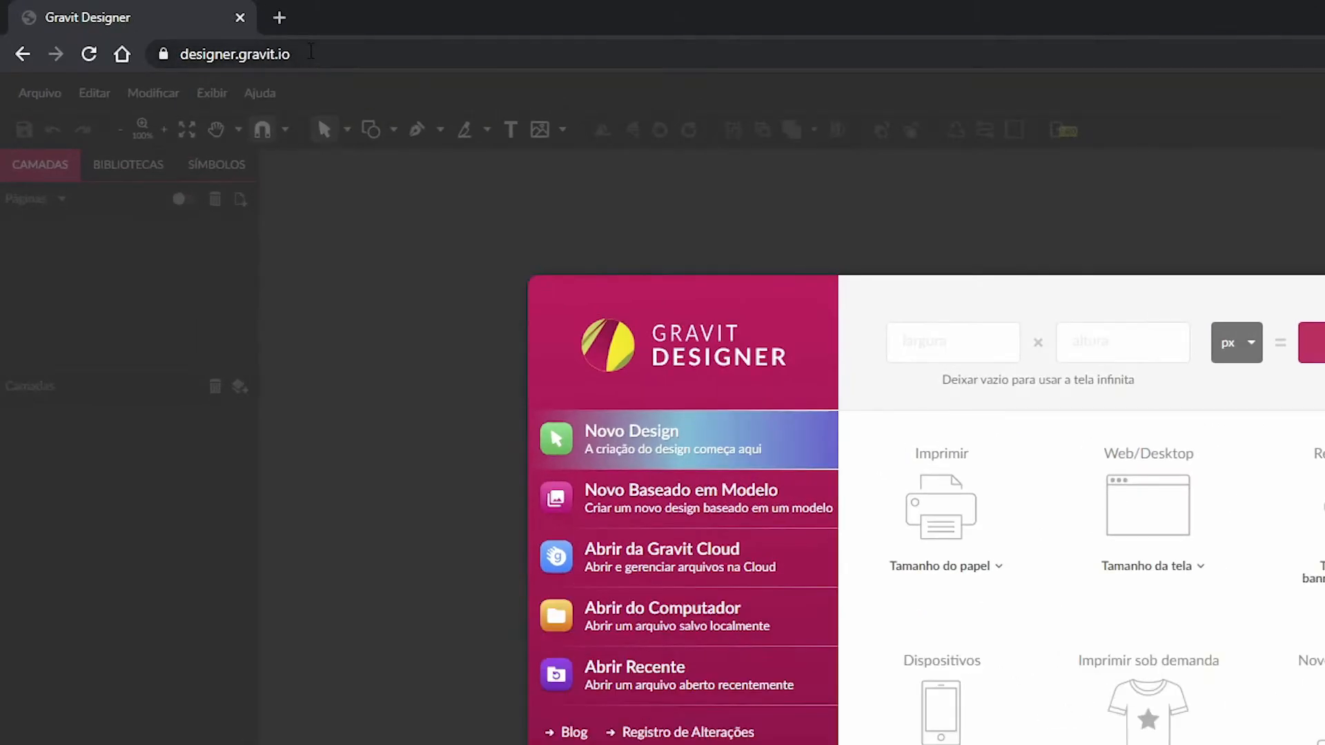
- Display the browser page with the new design dialog in full screen
{"action": "left_click", "coordinate": [163, 37]}
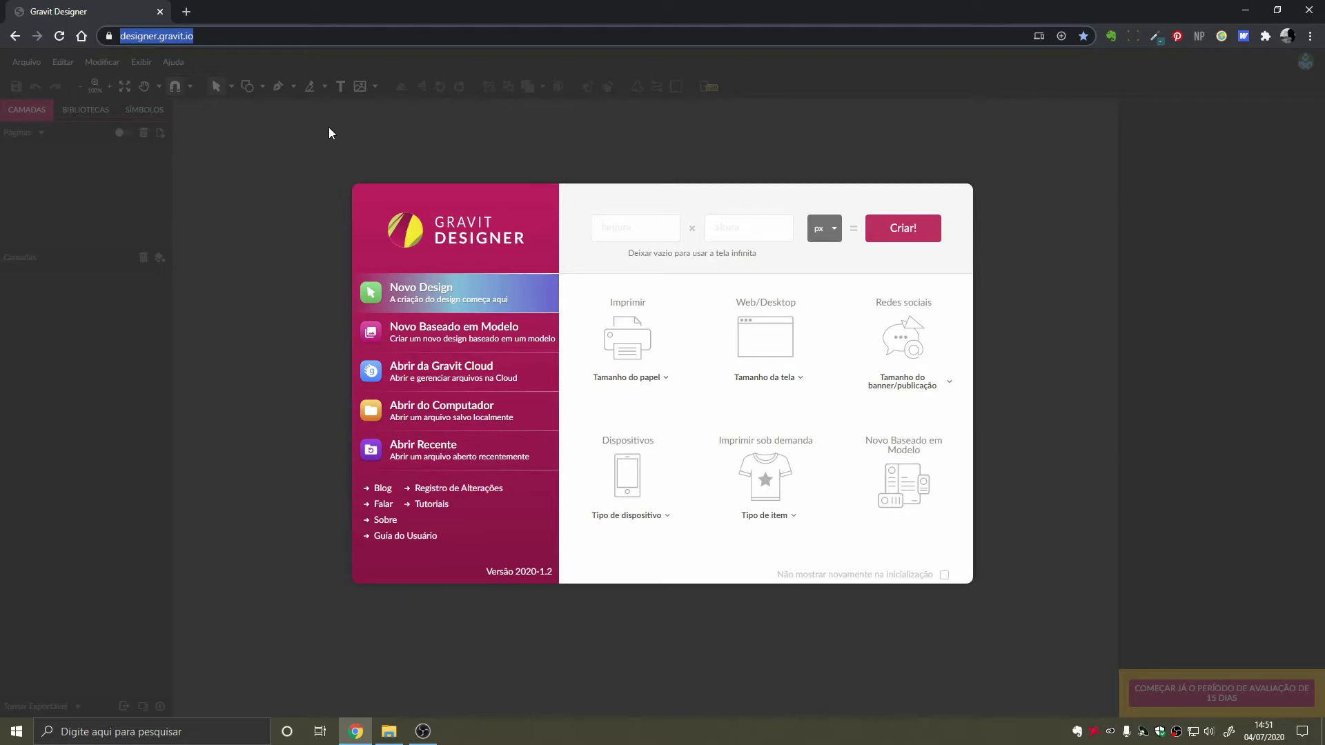
{"action": "left_click", "coordinate": [639, 205]}
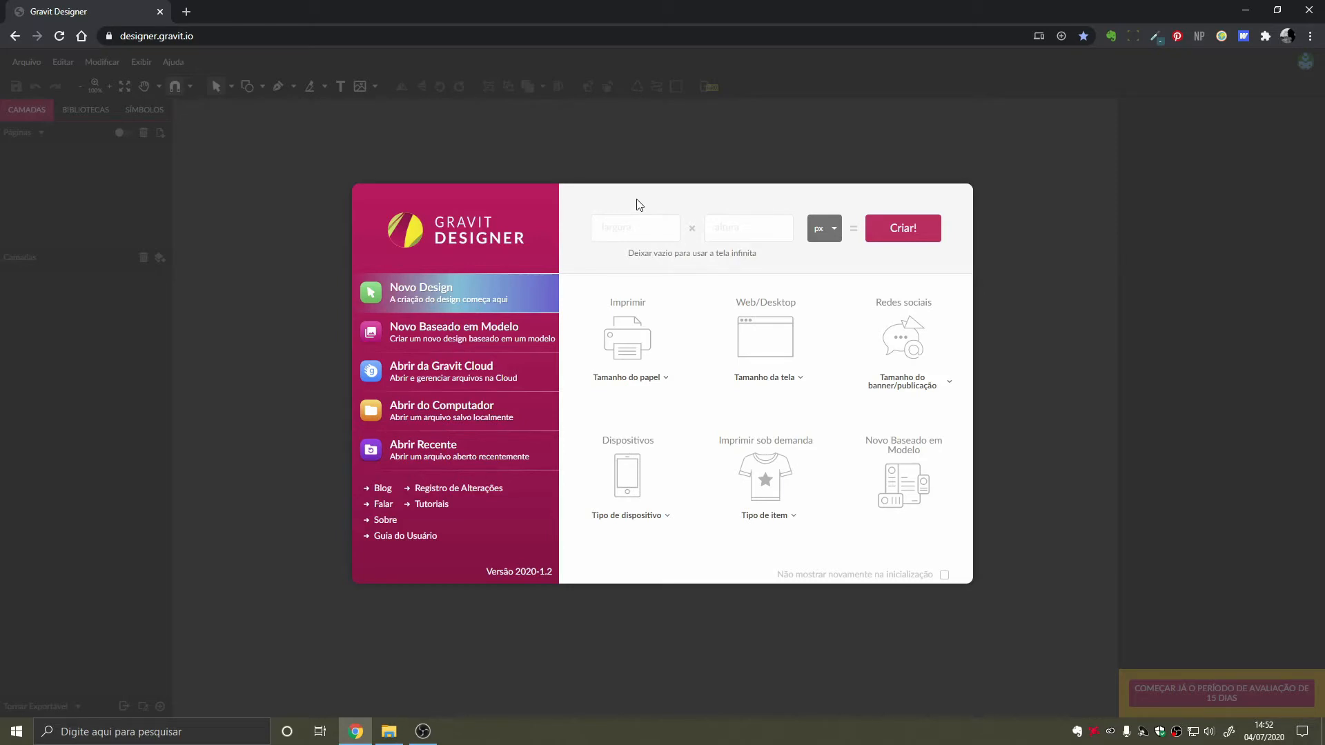
{"action": "key", "text": "F11"}
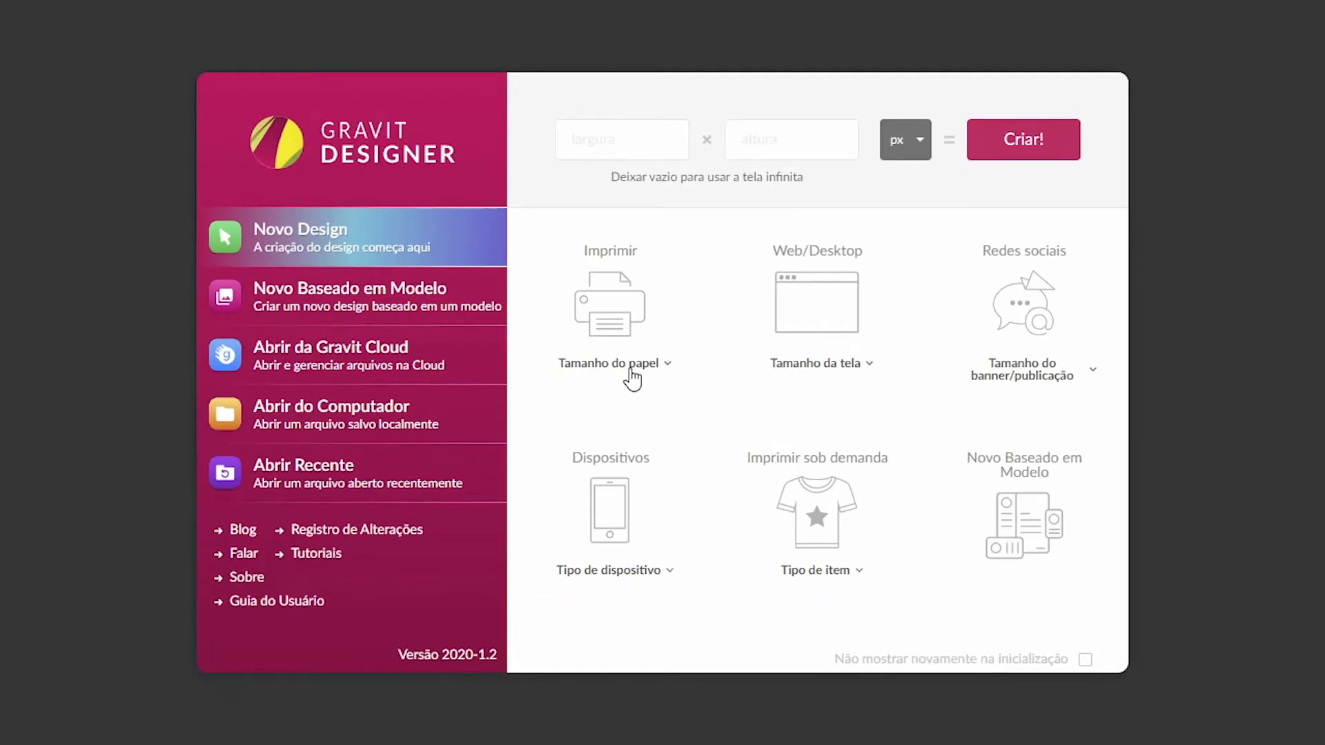
- Look through the preset document sizes for print paper, web screens and social media banners or posts
{"action": "left_click", "coordinate": [632, 378]}
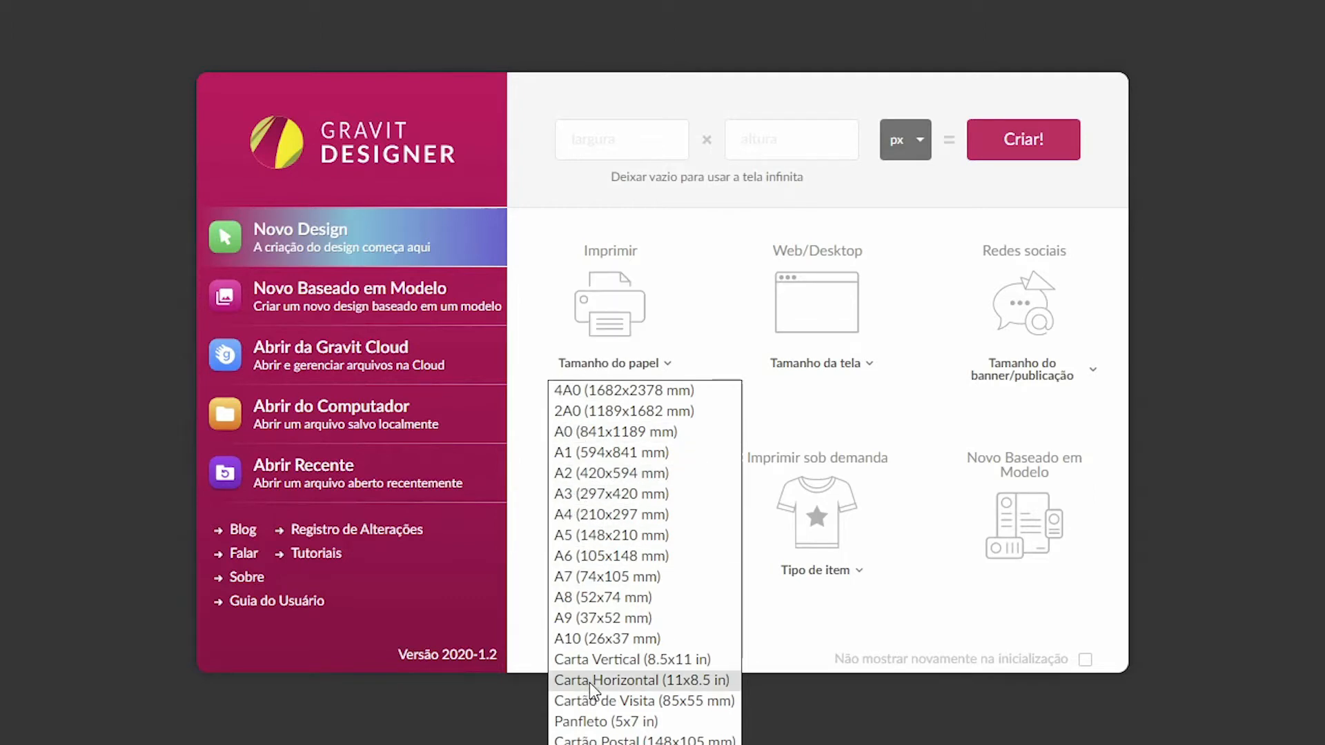
{"action": "left_click", "coordinate": [820, 370]}
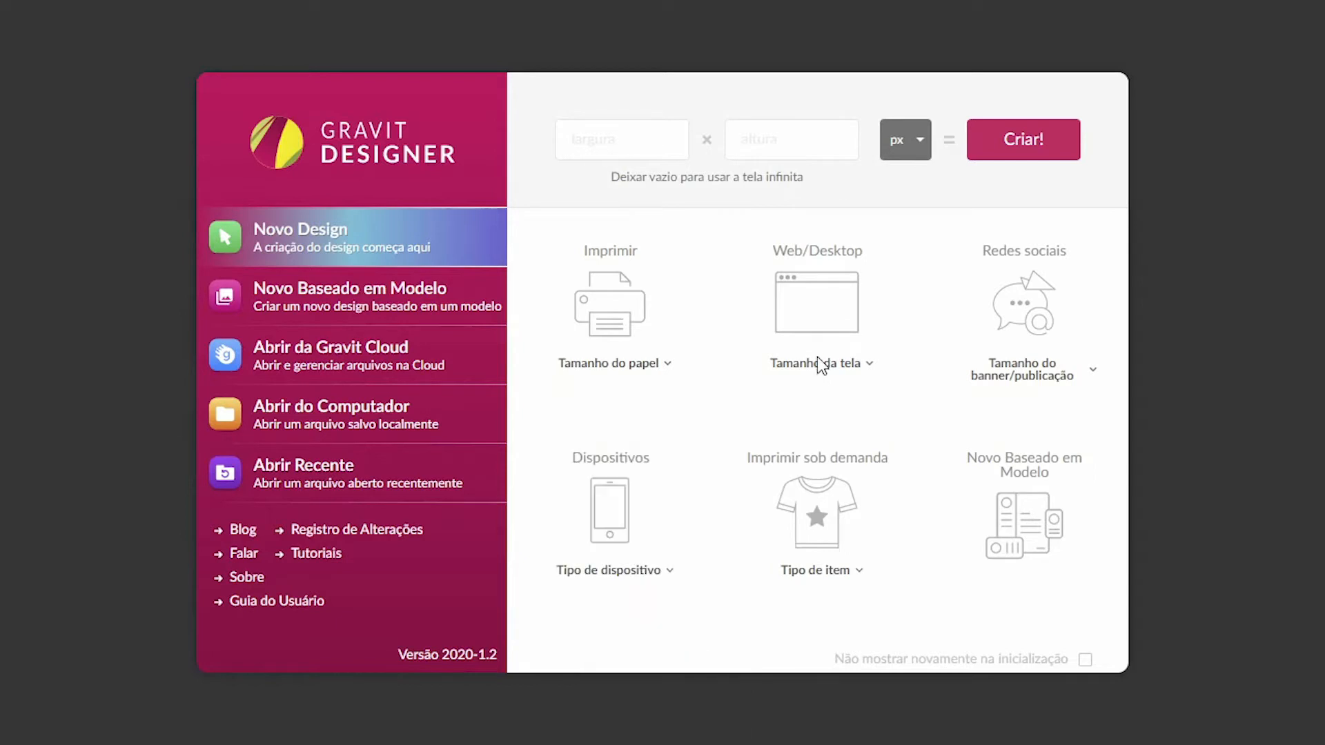
{"action": "left_click", "coordinate": [806, 366]}
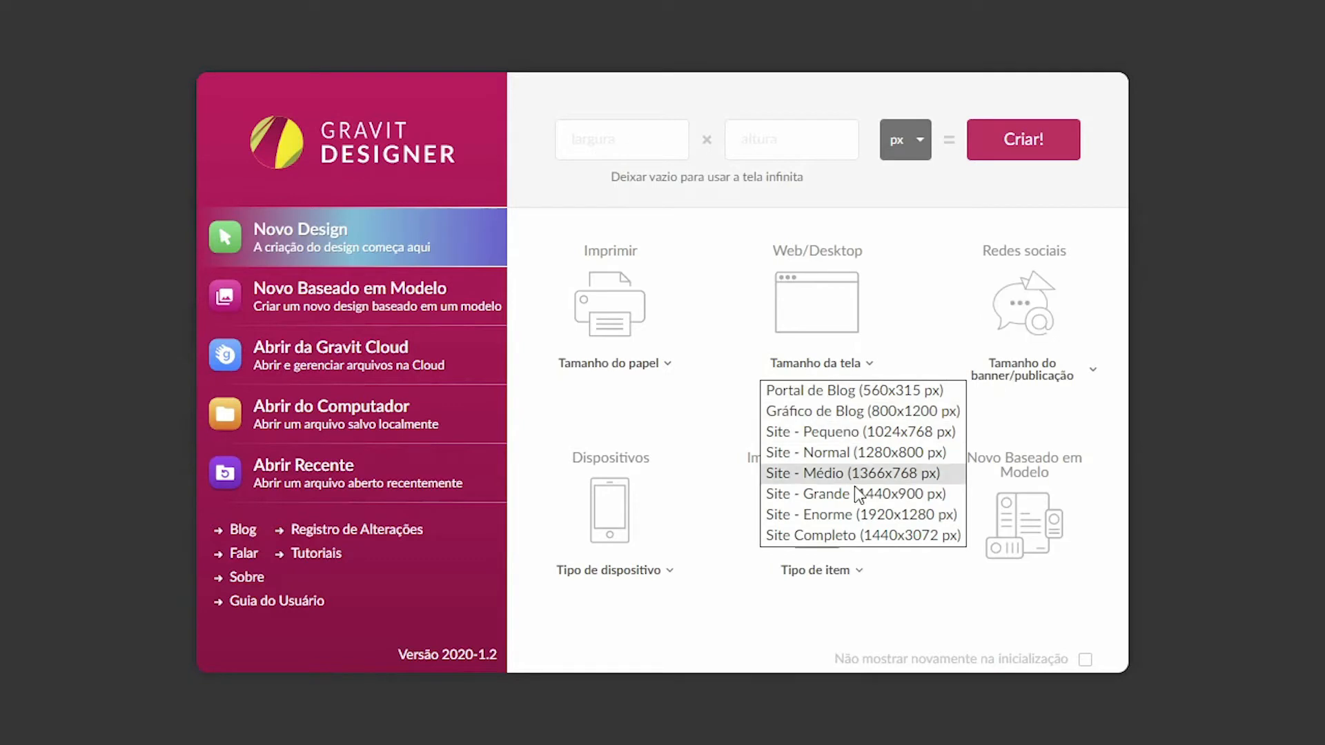
{"action": "left_click", "coordinate": [1041, 371]}
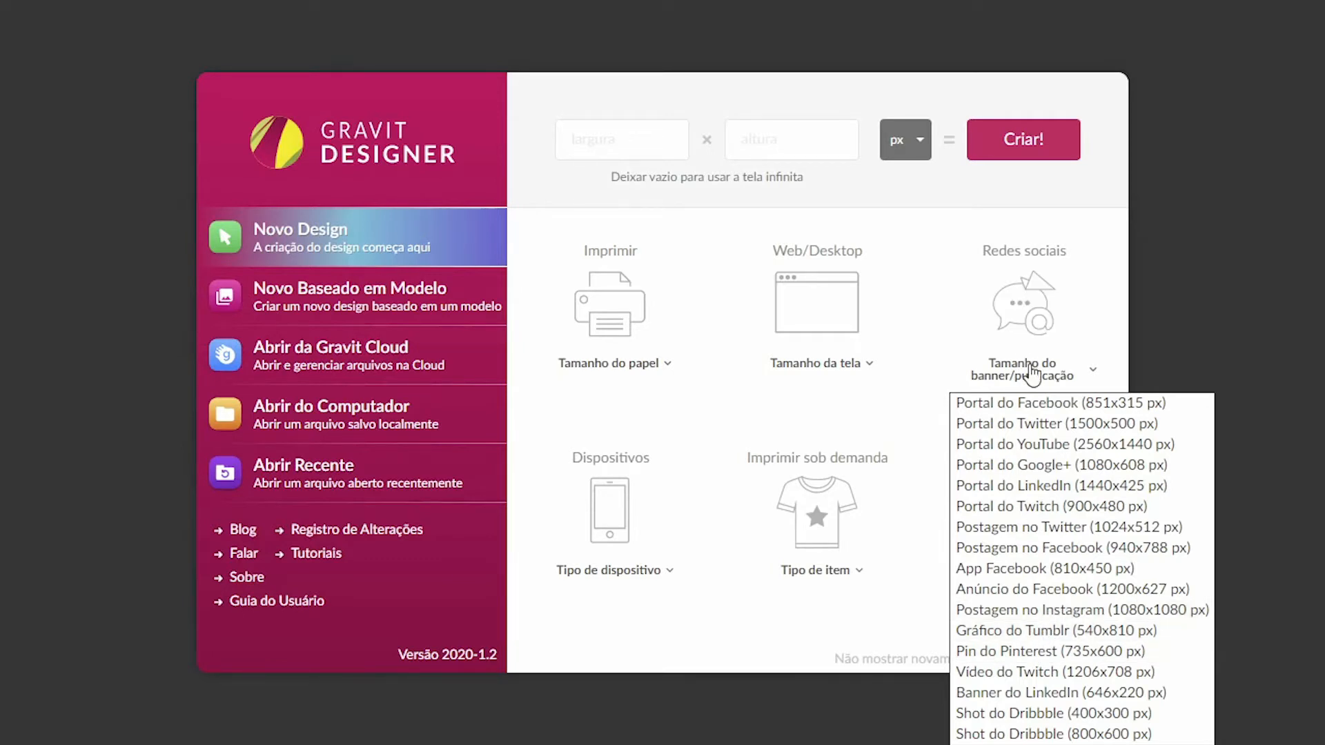
{"action": "left_click", "coordinate": [1032, 379]}
{"action": "left_click", "coordinate": [1032, 379]}
{"action": "left_click", "coordinate": [689, 659]}
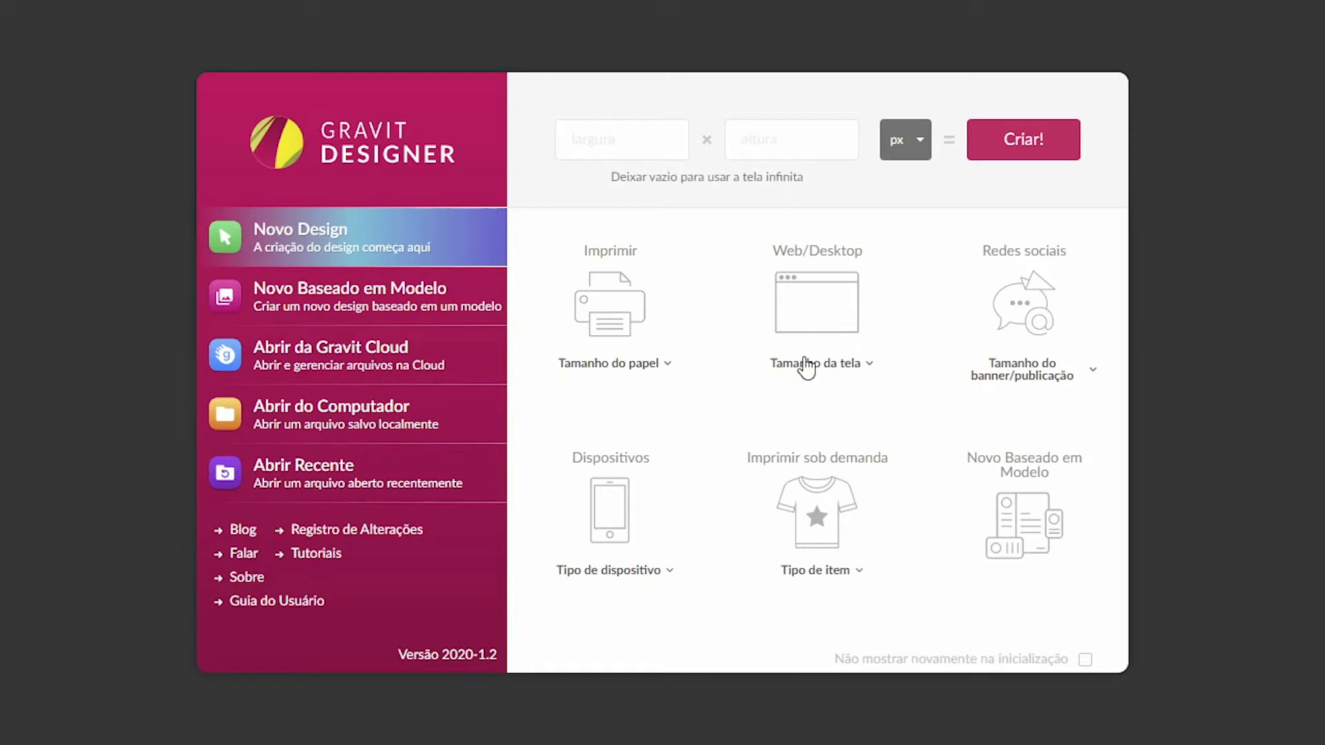
- Create a new blank design 800 px wide and 600 px high
{"action": "left_click", "coordinate": [613, 130]}
{"action": "type", "text": "800"}
{"action": "key", "text": "Tab"}
{"action": "type", "text": "600"}
{"action": "left_click", "coordinate": [910, 138]}
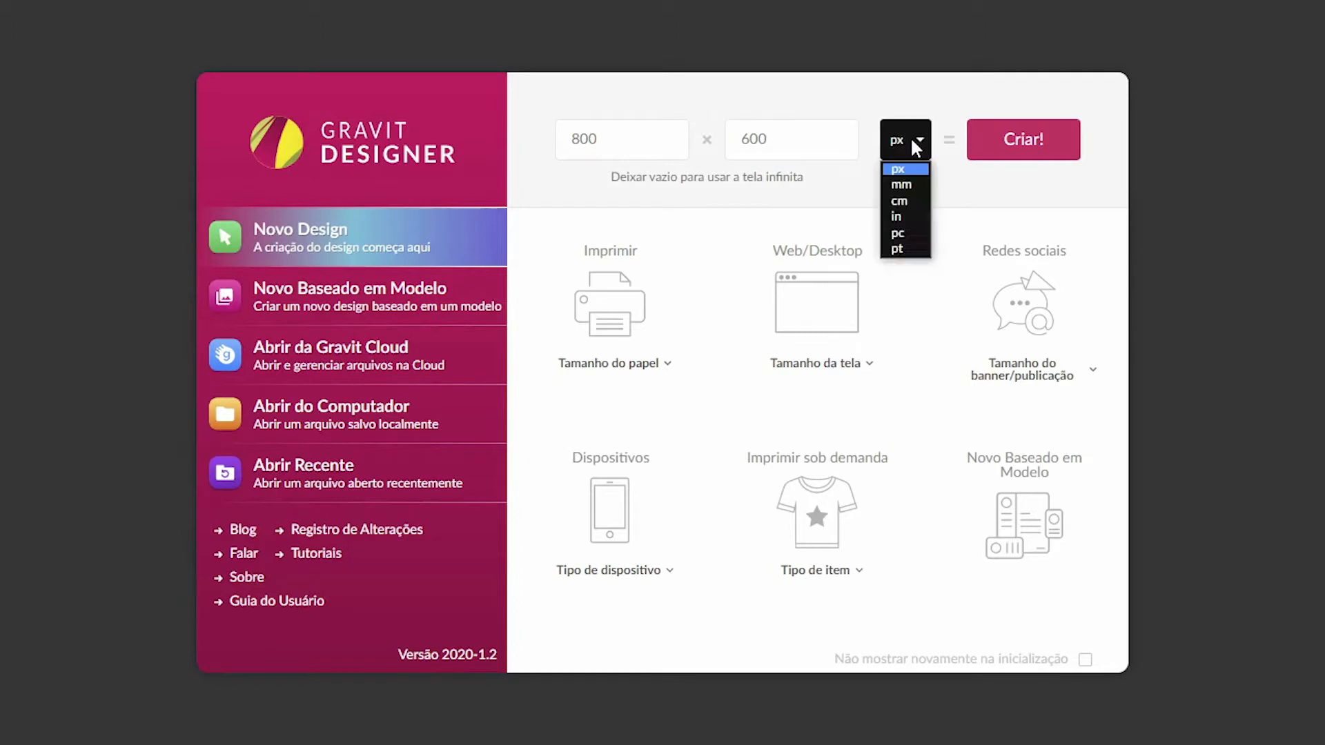
{"action": "left_click", "coordinate": [896, 172]}
{"action": "left_click", "coordinate": [1025, 136]}
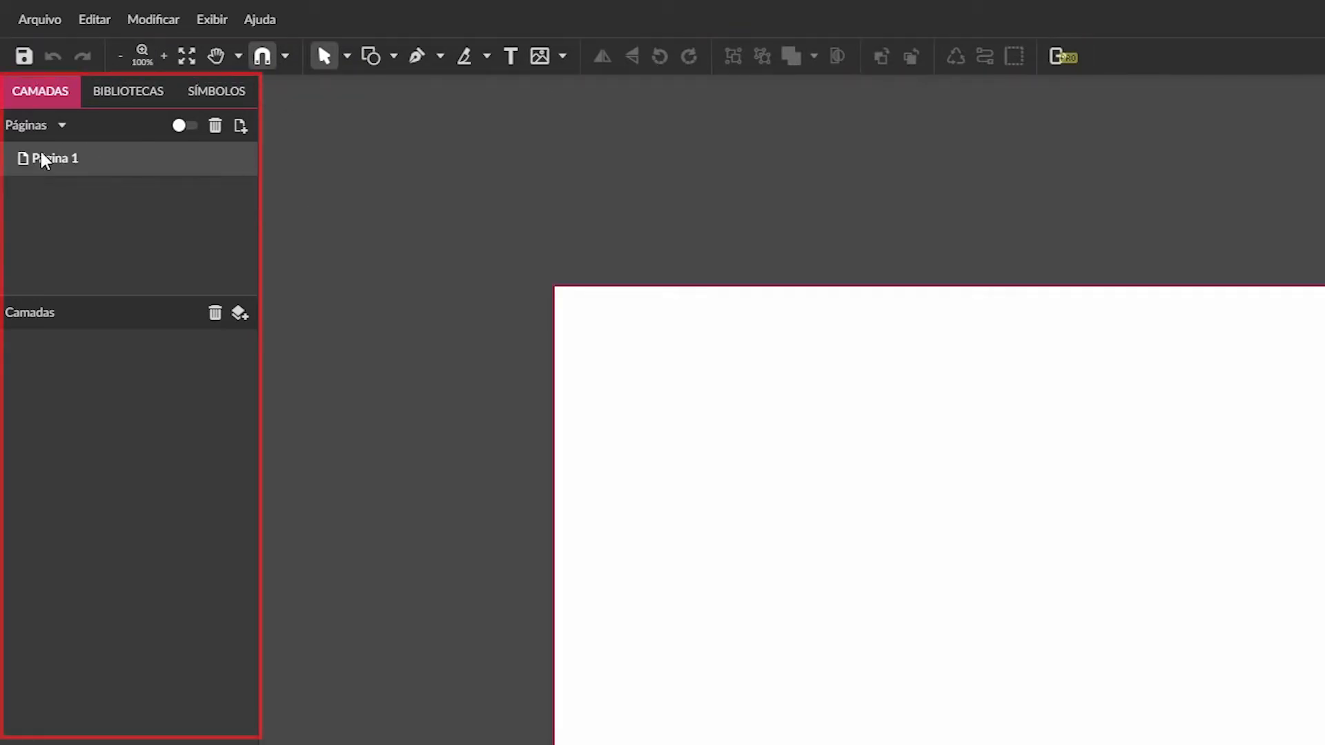
- Look over the document's pages and layers, the available libraries and the symbols, ending back at the layers
{"action": "left_click", "coordinate": [40, 104]}
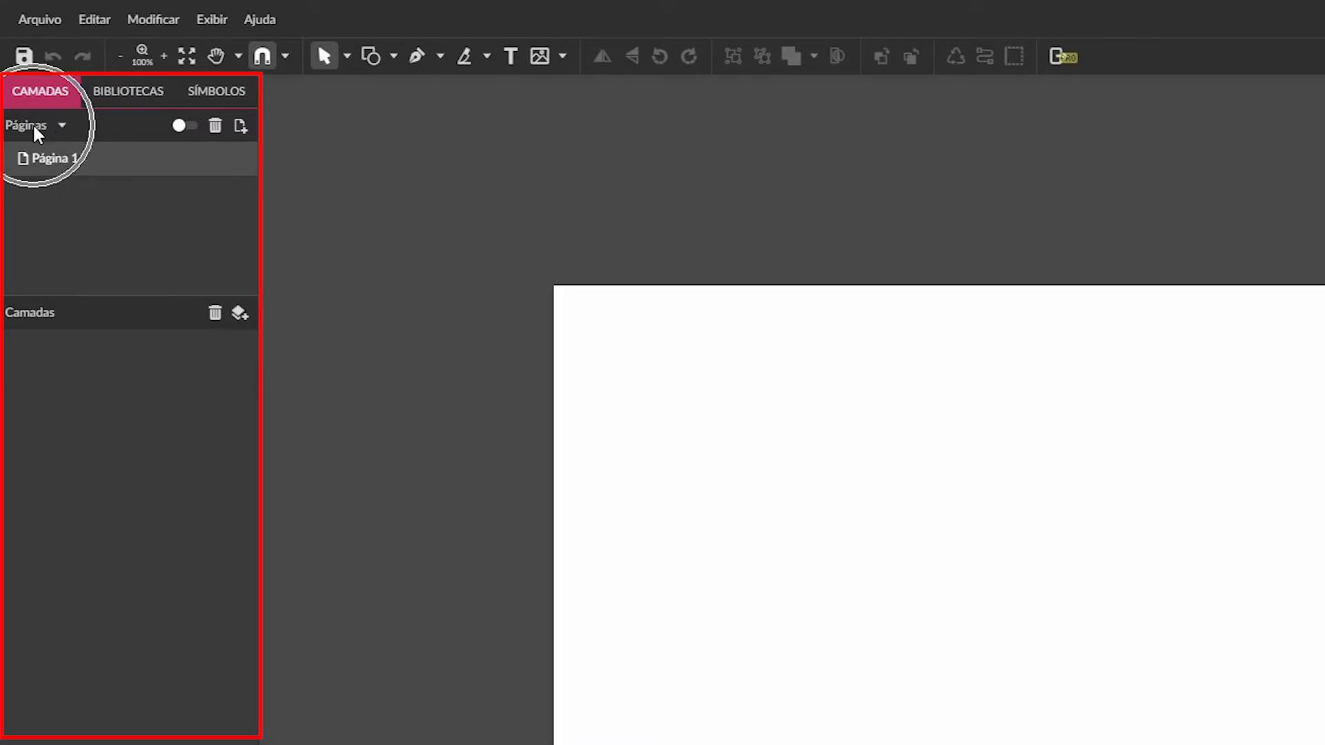
{"action": "left_click", "coordinate": [39, 313]}
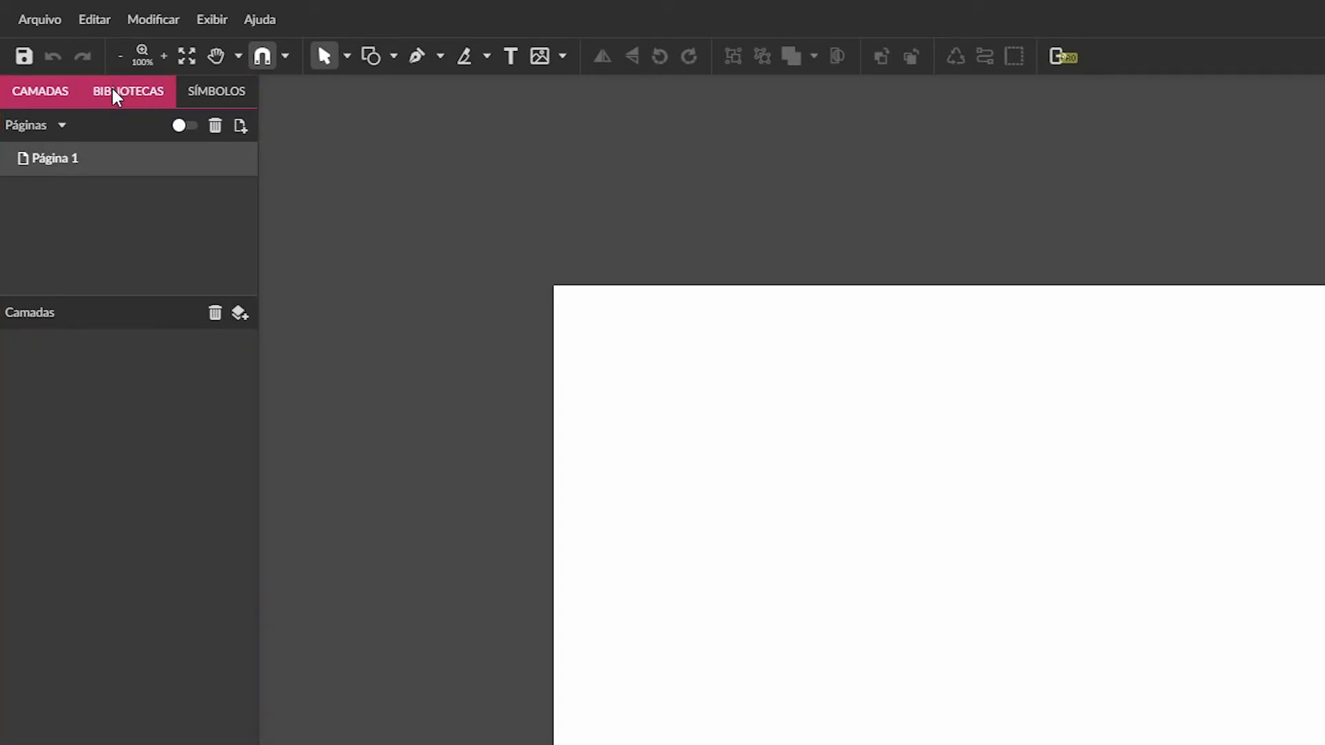
{"action": "left_click", "coordinate": [140, 96]}
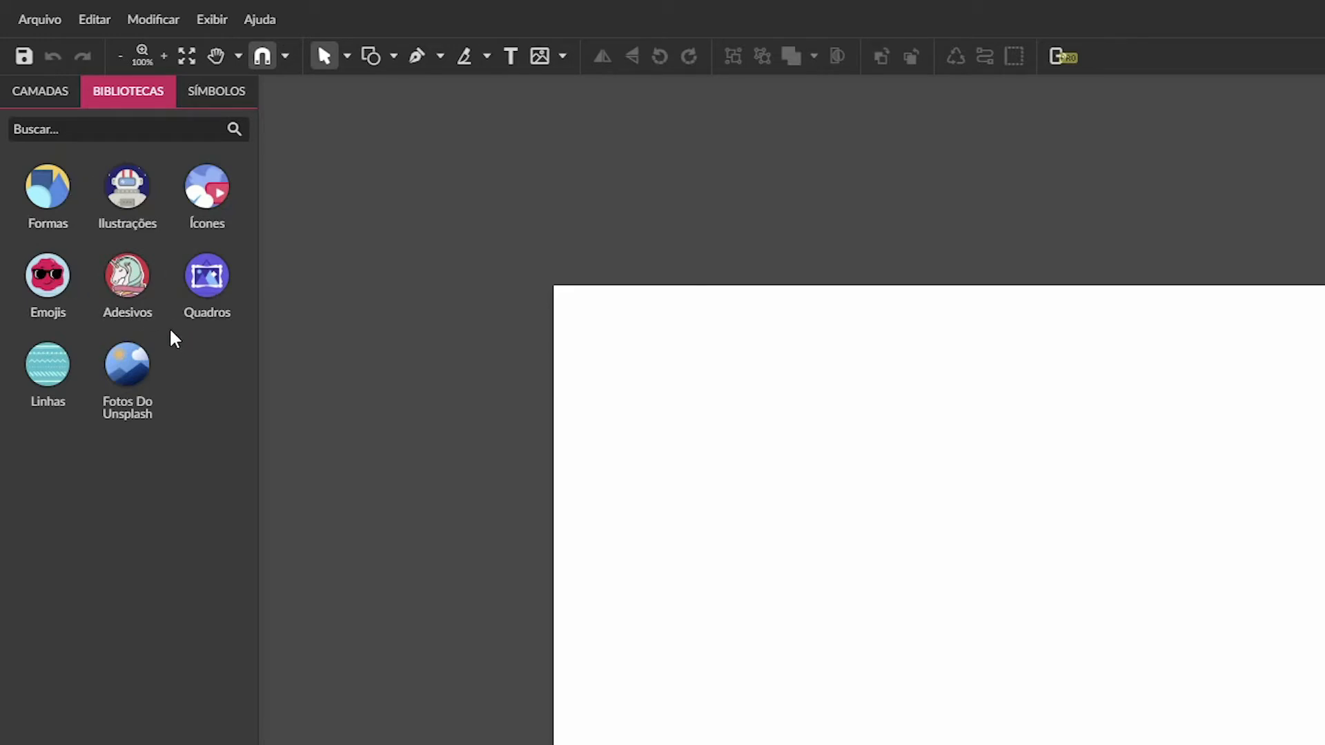
{"action": "left_click", "coordinate": [210, 110]}
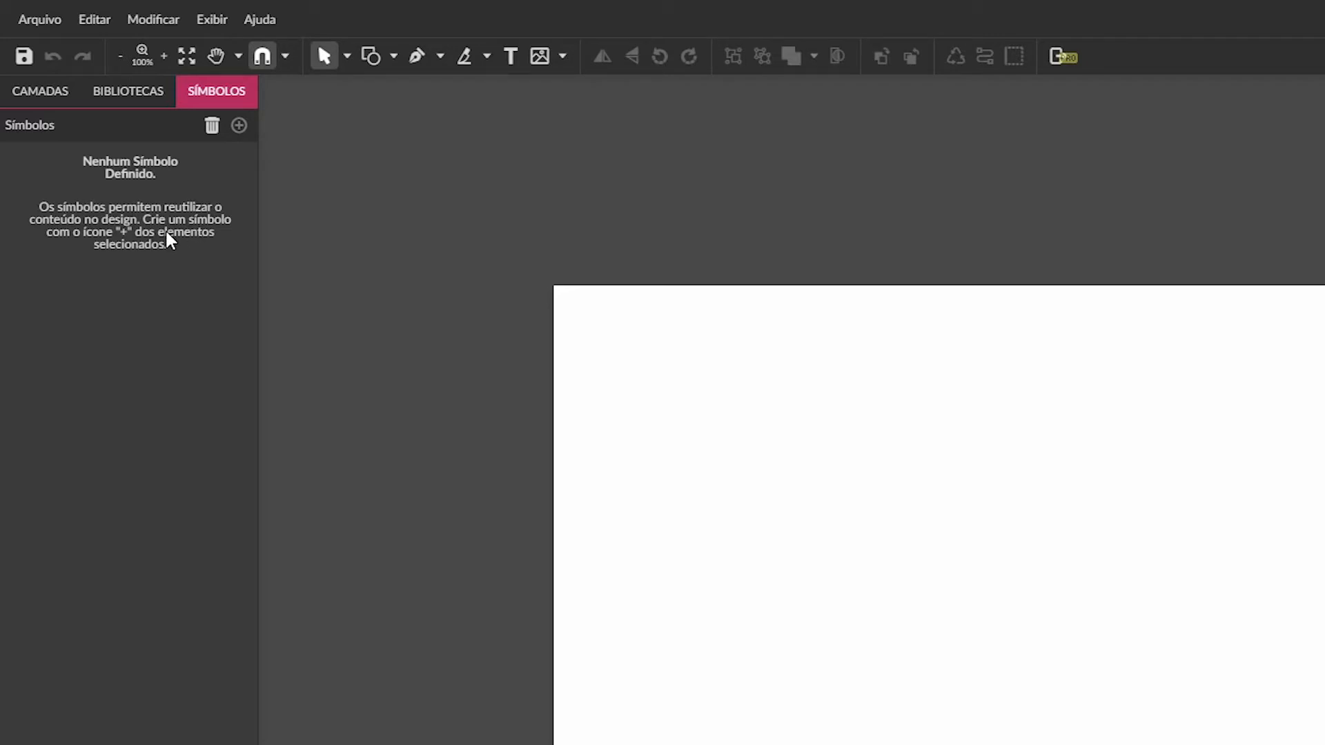
{"action": "left_click", "coordinate": [40, 93]}
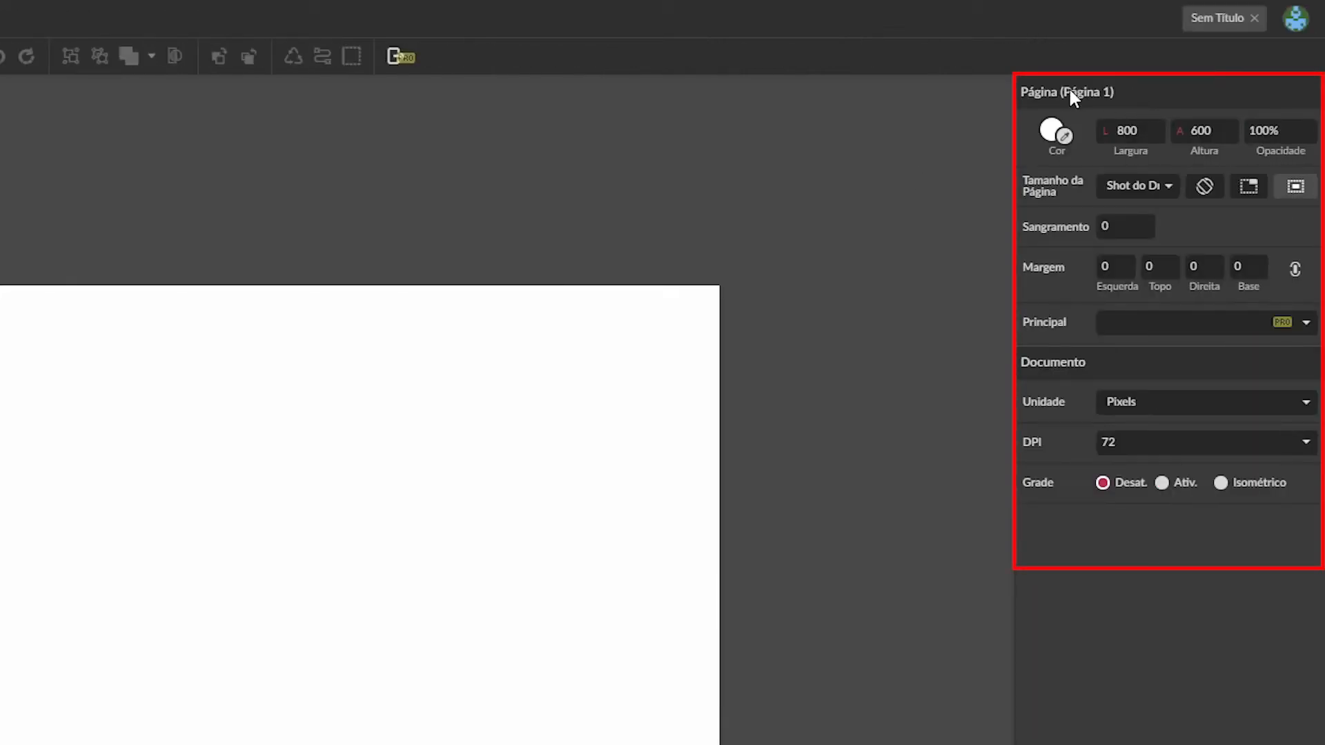
{"action": "left_click", "coordinate": [1111, 91]}
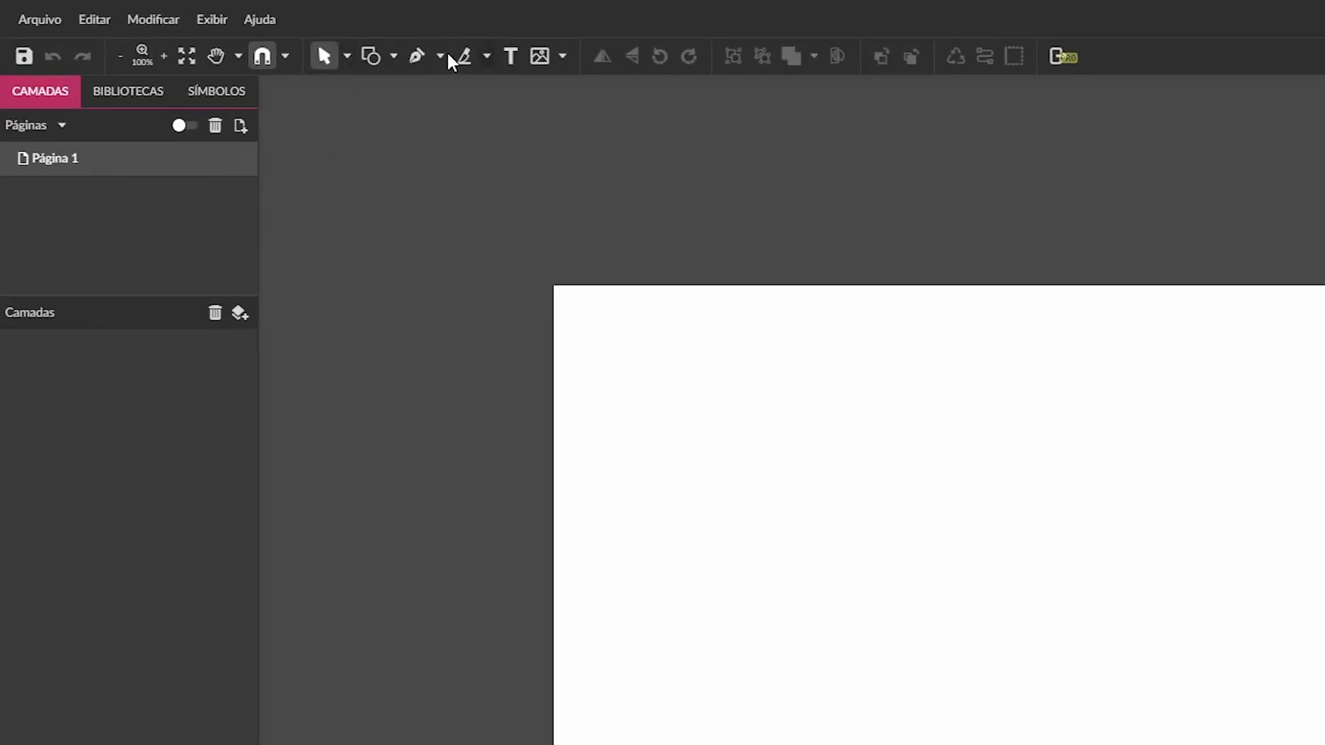
- Choose the Pointer (Ponteiro) selection tool
{"action": "left_click", "coordinate": [325, 58]}
{"action": "left_click", "coordinate": [347, 58]}
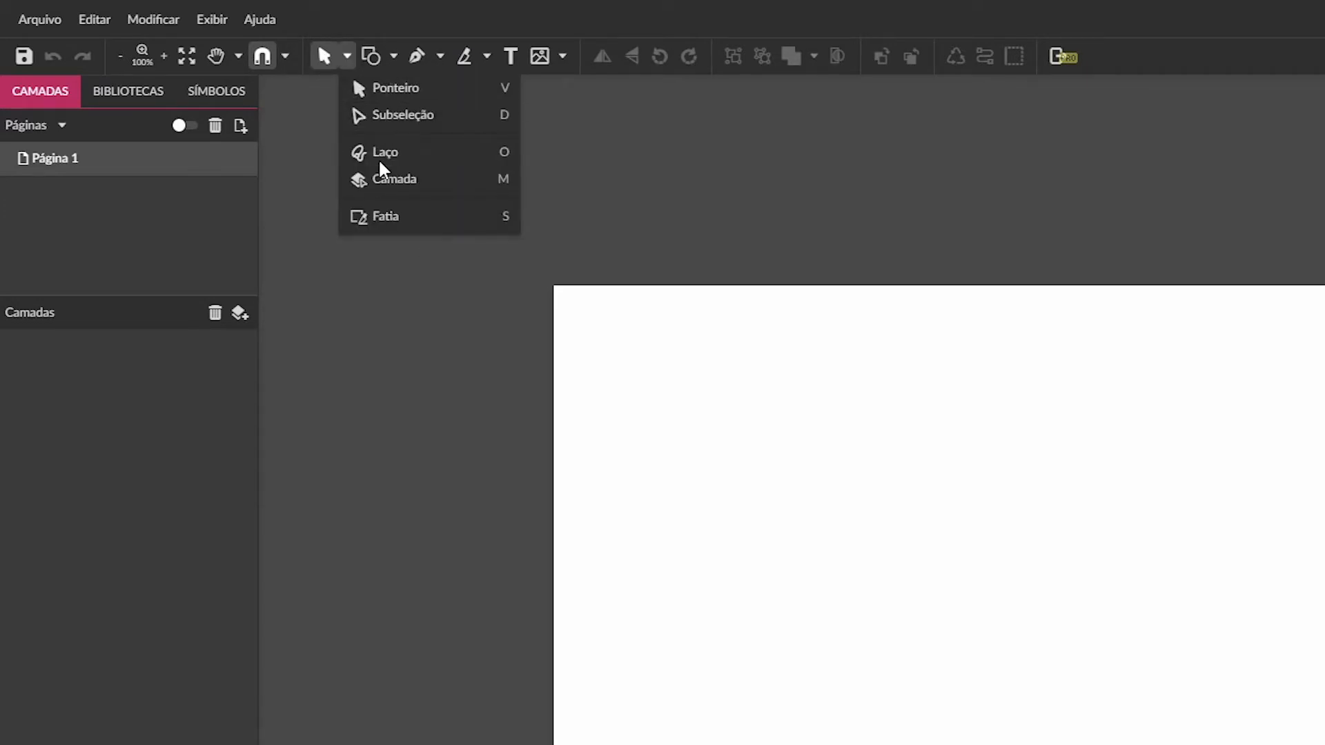
{"action": "left_click", "coordinate": [391, 95]}
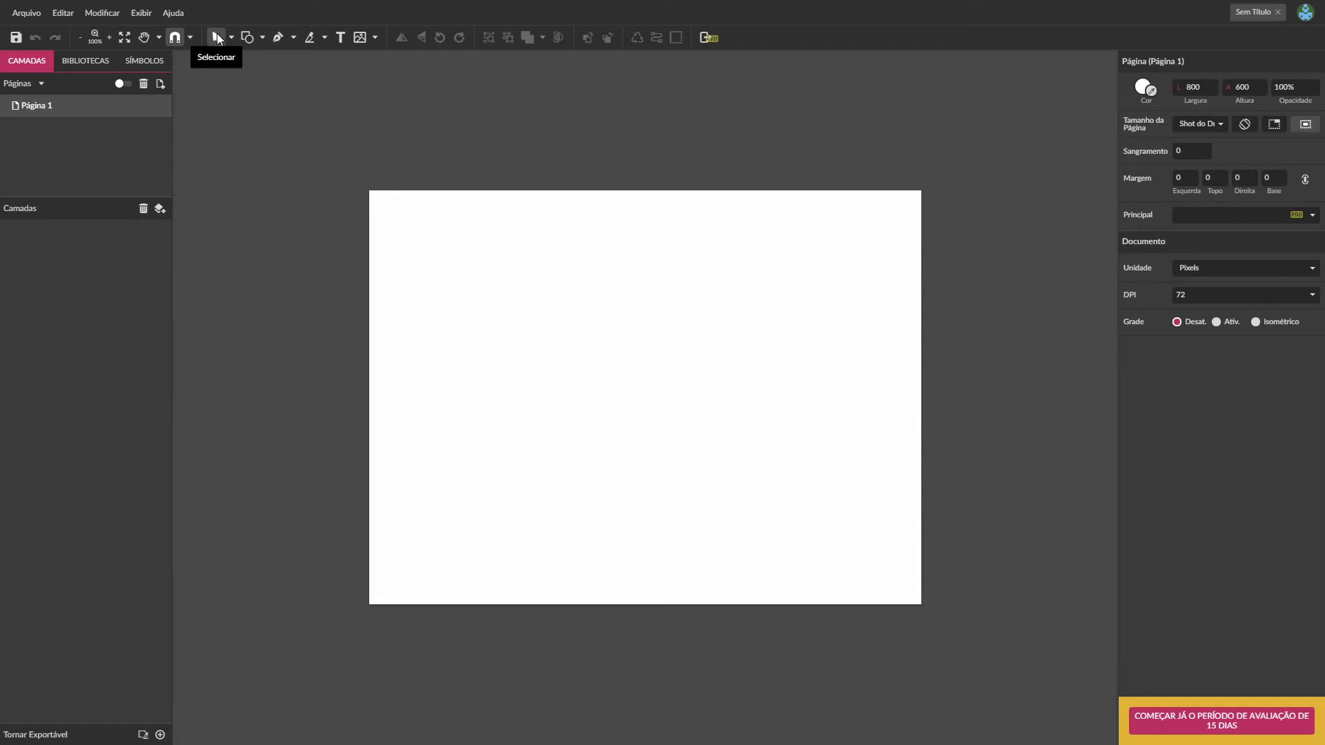
{"action": "left_click_drag", "start_coordinate": [449, 239], "coordinate": [875, 565]}
{"action": "left_click_drag", "start_coordinate": [385, 217], "coordinate": [868, 524]}
{"action": "left_click_drag", "start_coordinate": [381, 201], "coordinate": [912, 587]}
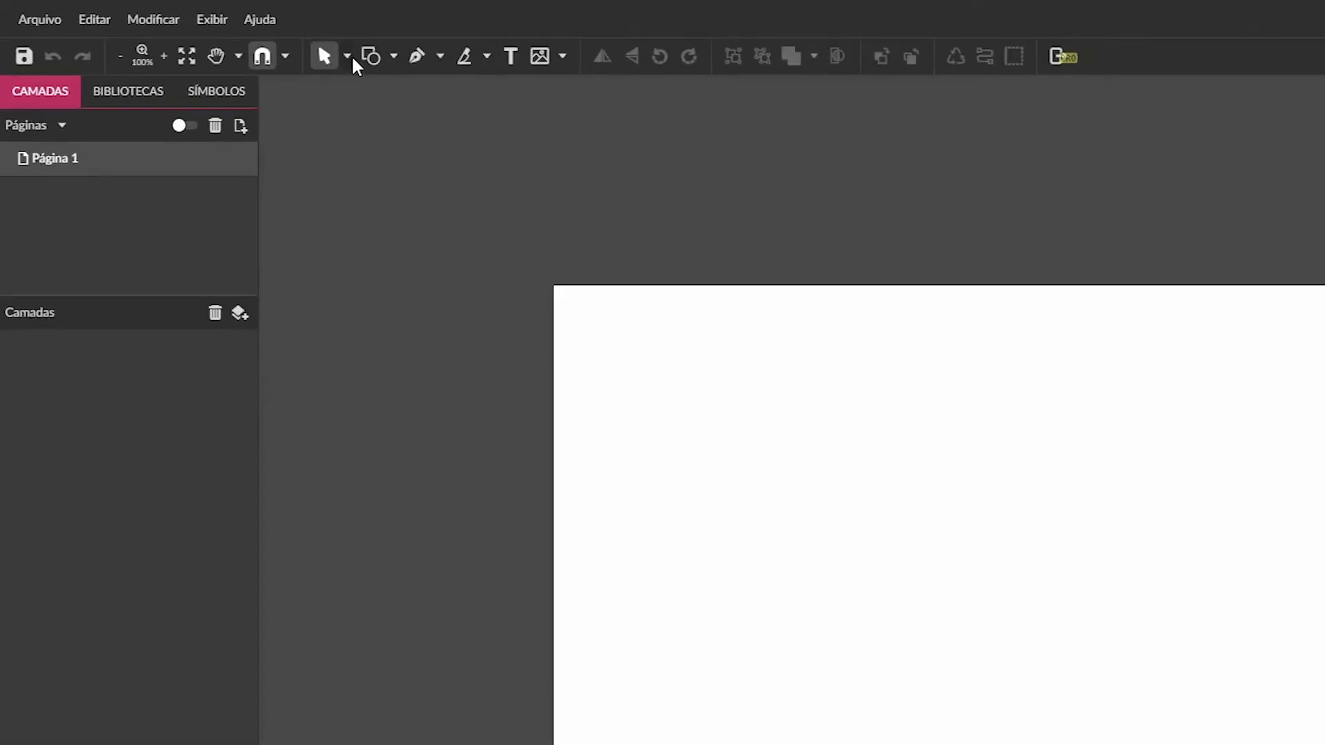
- Draw a rectangle about 498 × 280 px and move it near the page's upper-left corner, at about X 31, Y 20
{"action": "left_click", "coordinate": [394, 57]}
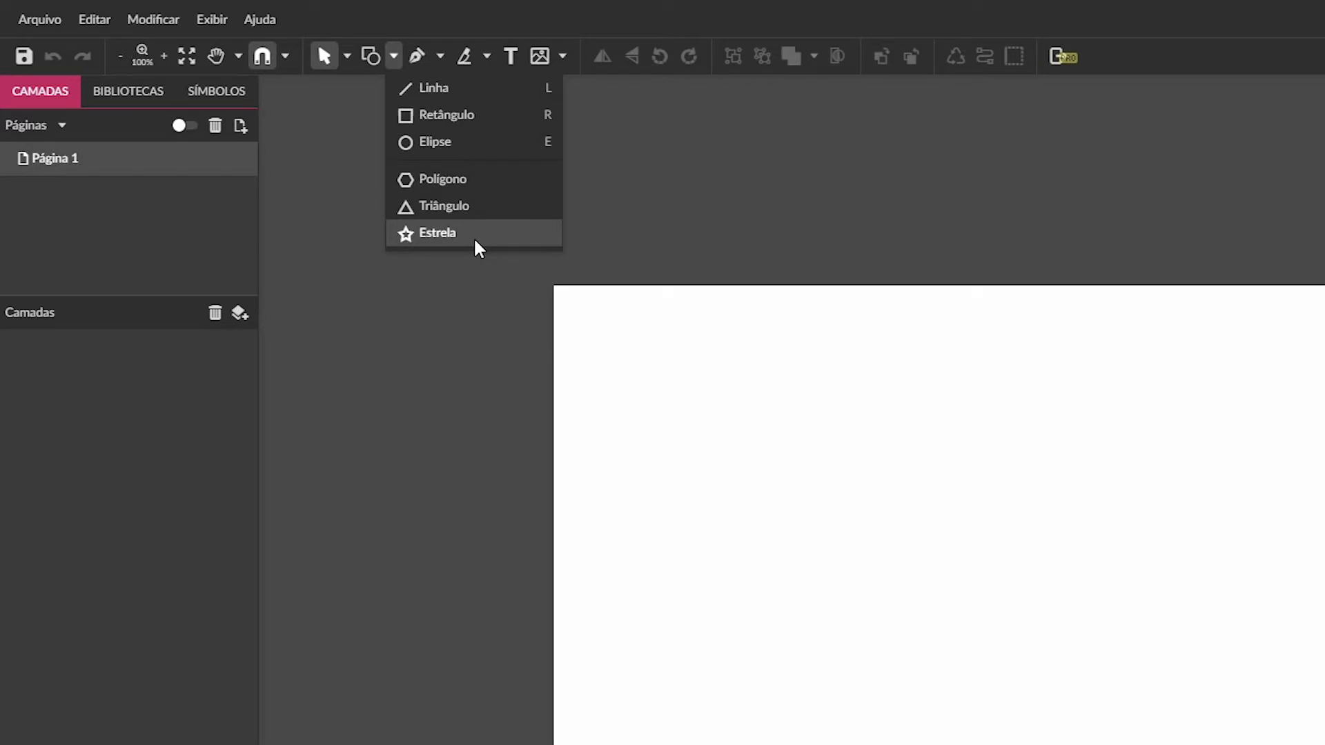
{"action": "left_click", "coordinate": [442, 116]}
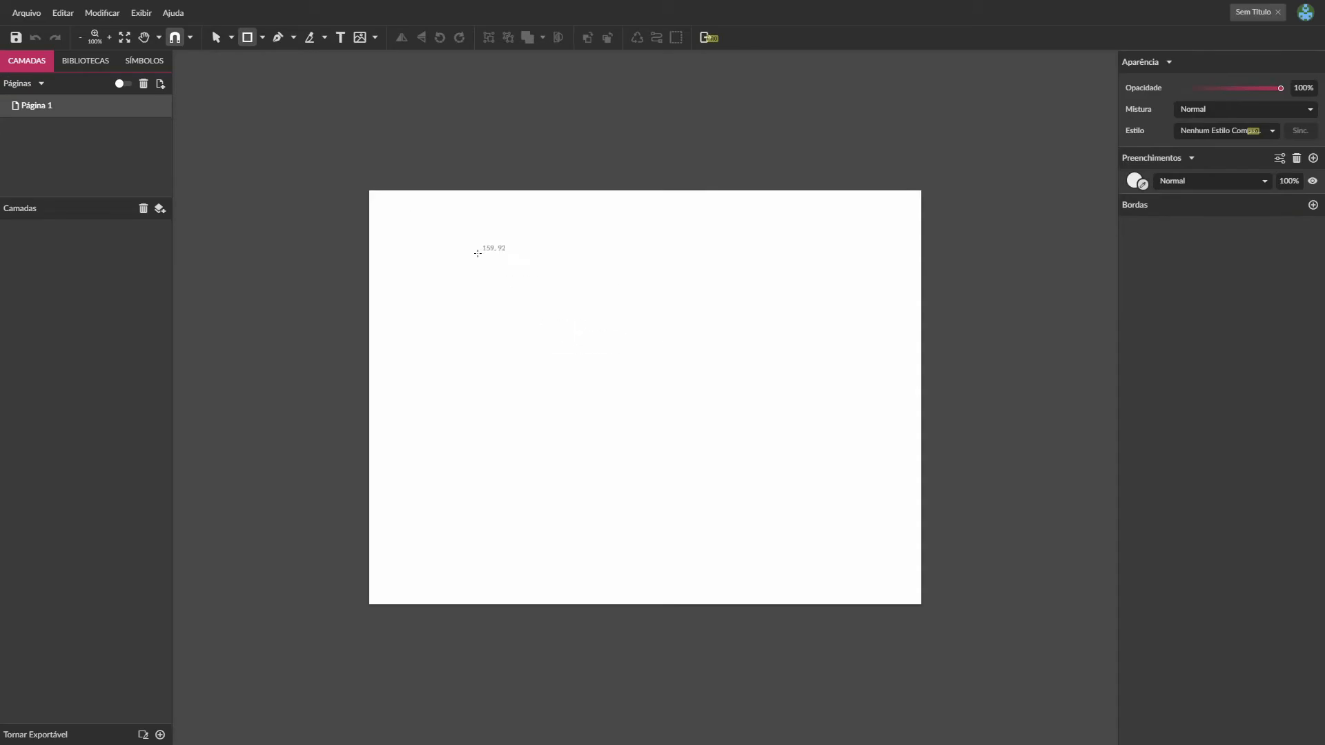
{"action": "mouse_move", "coordinate": [442, 226]}
{"action": "left_mouse_down"}
{"action": "mouse_move", "coordinate": [560, 308]}
{"action": "mouse_move", "coordinate": [713, 362]}
{"action": "mouse_move", "coordinate": [786, 419]}
{"action": "left_mouse_up"}
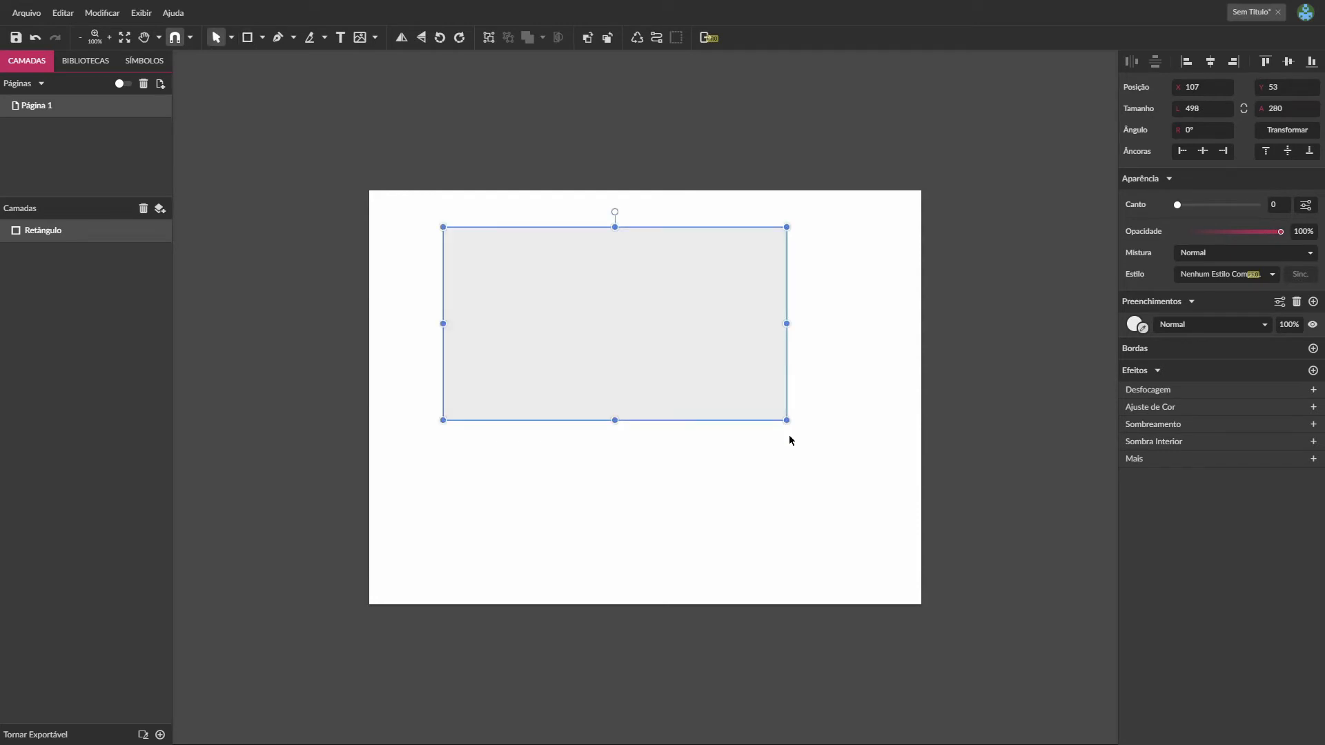
{"action": "left_click_drag", "start_coordinate": [660, 308], "coordinate": [617, 299]}
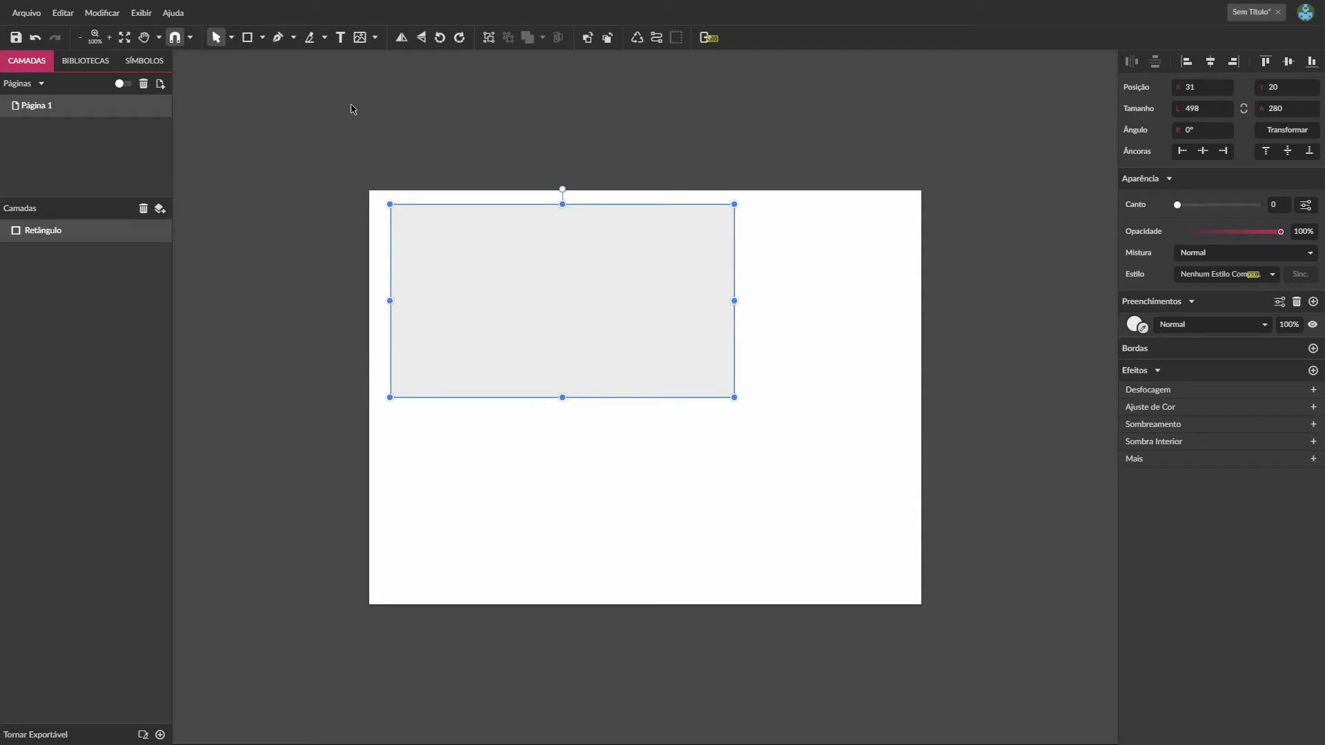
- Draw a square about 243 px wide and move it below the large rectangle's right end, to about X 502, Y 266
{"action": "left_click", "coordinate": [246, 39]}
{"action": "mouse_move", "coordinate": [674, 414]}
{"action": "left_mouse_down"}
{"action": "mouse_move", "coordinate": [796, 536]}
{"action": "mouse_move", "coordinate": [805, 497]}
{"action": "mouse_move", "coordinate": [816, 550]}
{"action": "mouse_move", "coordinate": [775, 515]}
{"action": "mouse_move", "coordinate": [851, 533]}
{"action": "mouse_move", "coordinate": [796, 552]}
{"action": "mouse_move", "coordinate": [837, 511]}
{"action": "mouse_move", "coordinate": [842, 579]}
{"action": "mouse_move", "coordinate": [809, 551]}
{"action": "mouse_move", "coordinate": [842, 581]}
{"action": "left_mouse_up"}
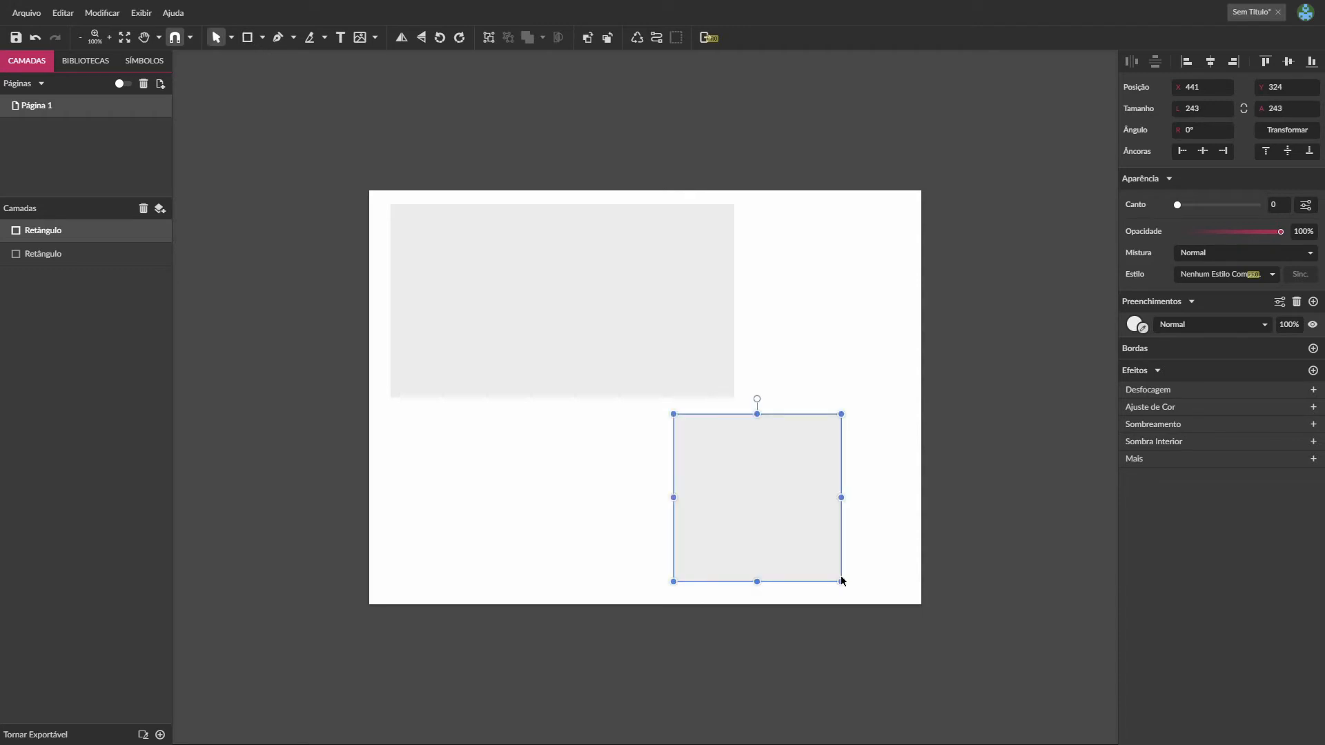
{"action": "left_click_drag", "start_coordinate": [770, 492], "coordinate": [812, 451]}
{"action": "left_click", "coordinate": [619, 515]}
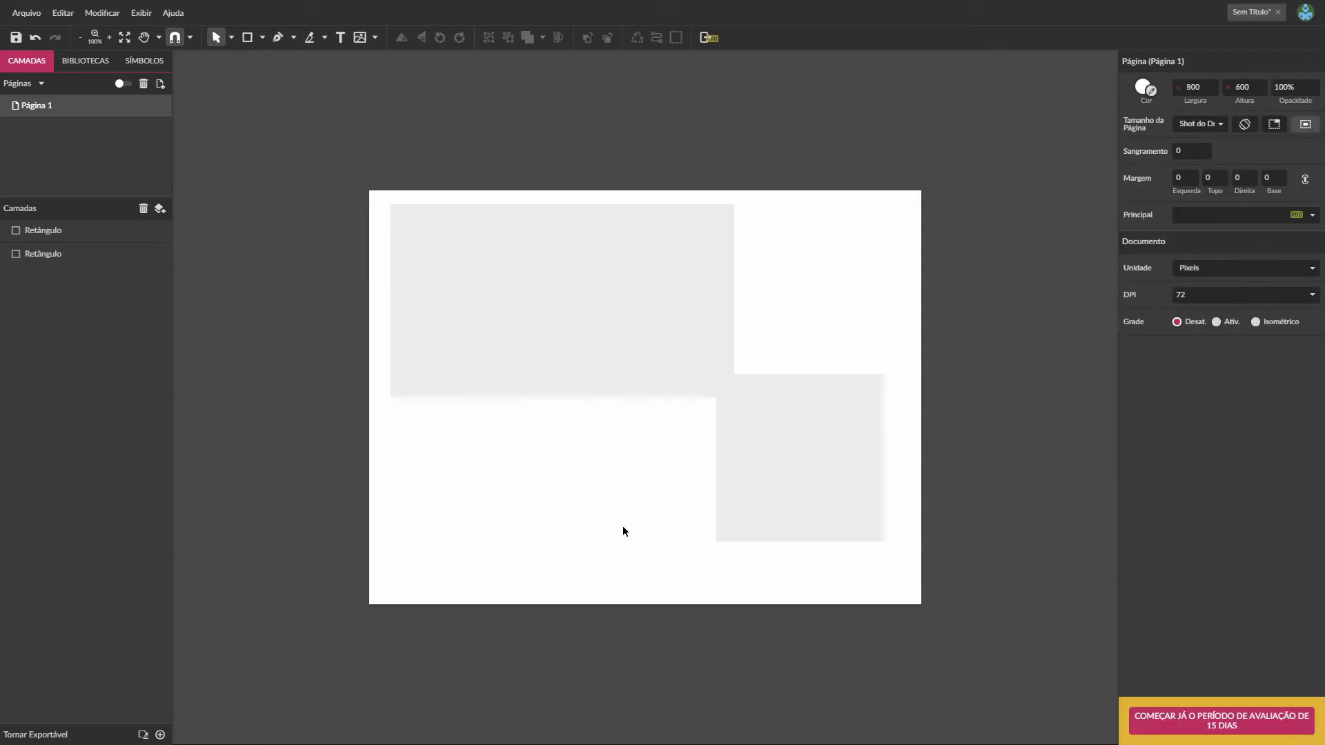
{"action": "left_click", "coordinate": [849, 446]}
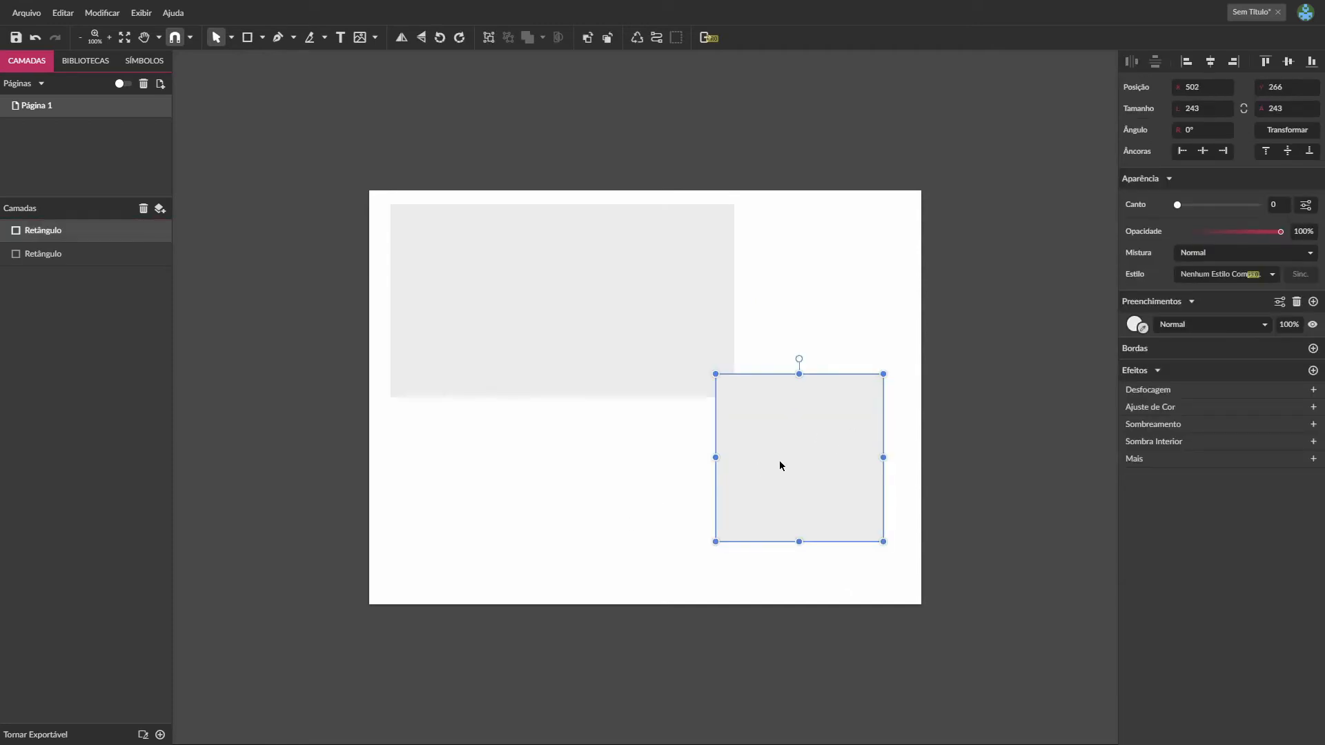
- Draw a circle about 234 px across with the Ellipse tool and move it above the square, to about X 502, Y 50
{"action": "left_click", "coordinate": [264, 38]}
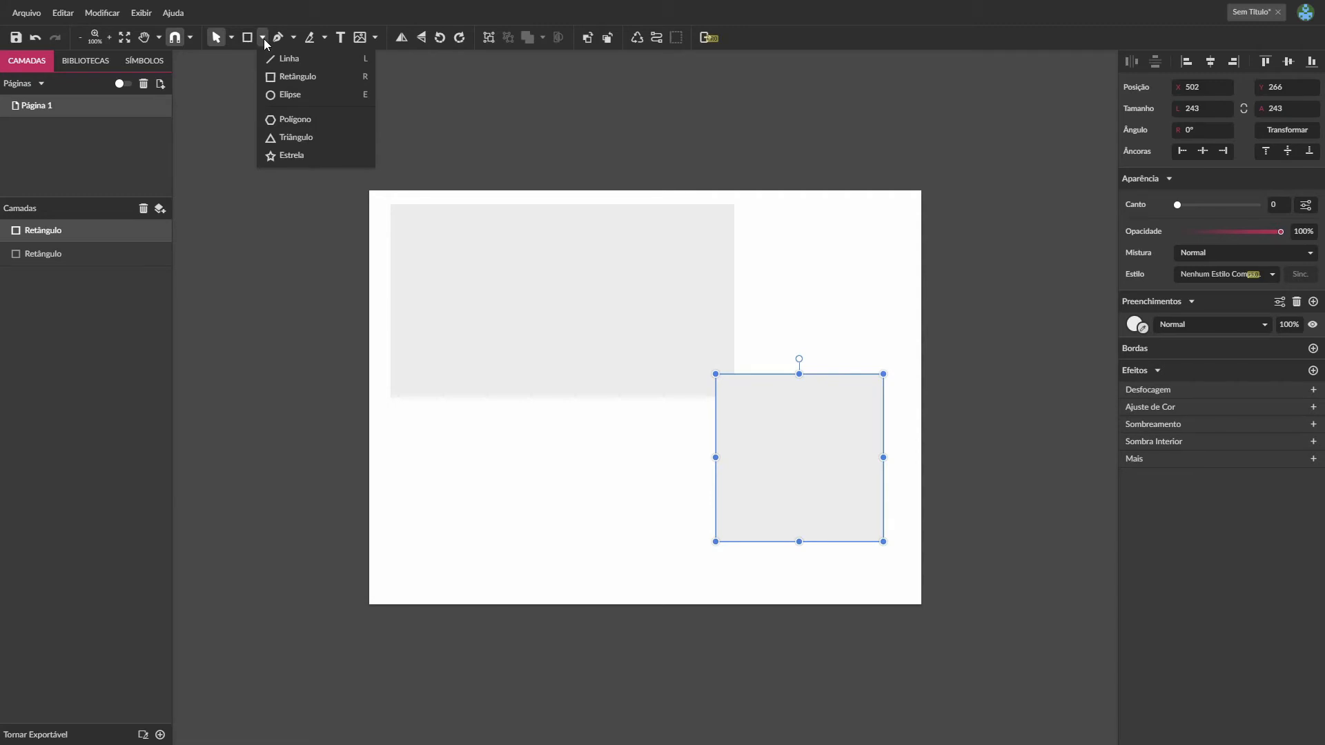
{"action": "left_click", "coordinate": [287, 97]}
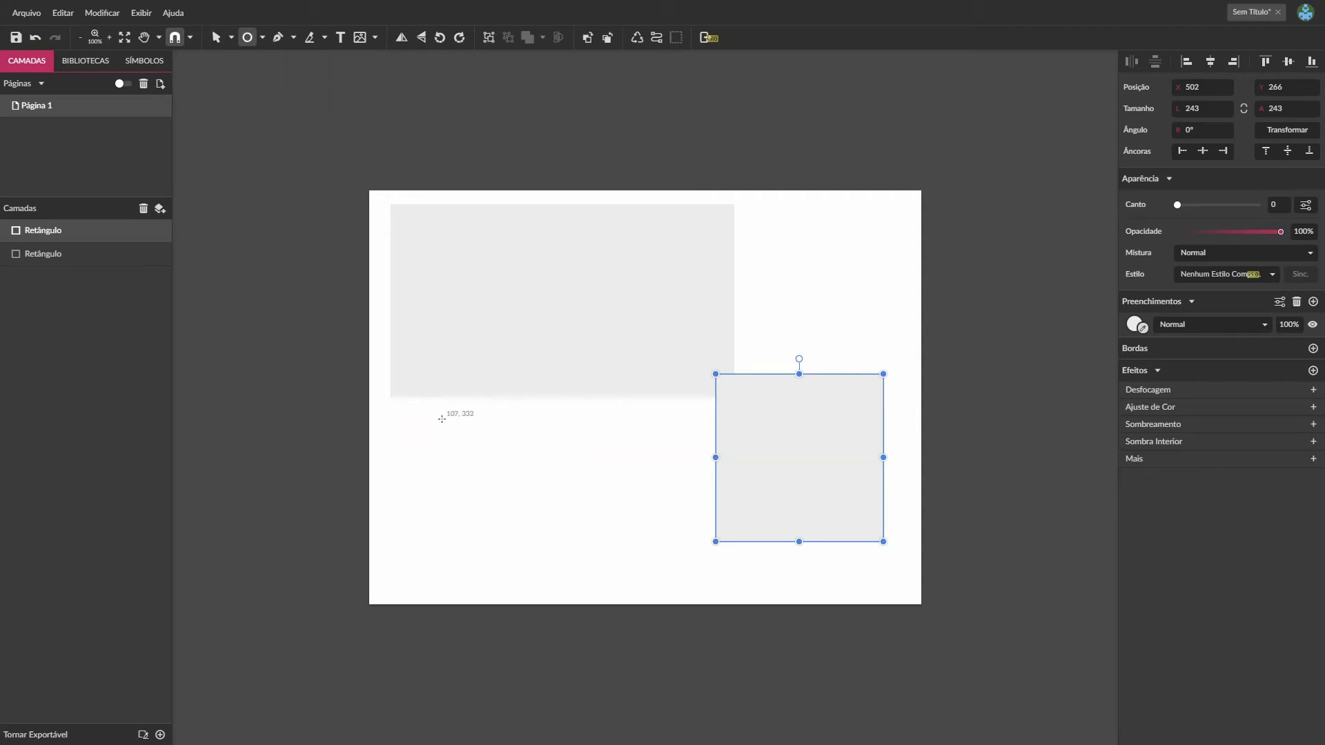
{"action": "left_click_drag", "start_coordinate": [441, 416], "coordinate": [592, 572]}
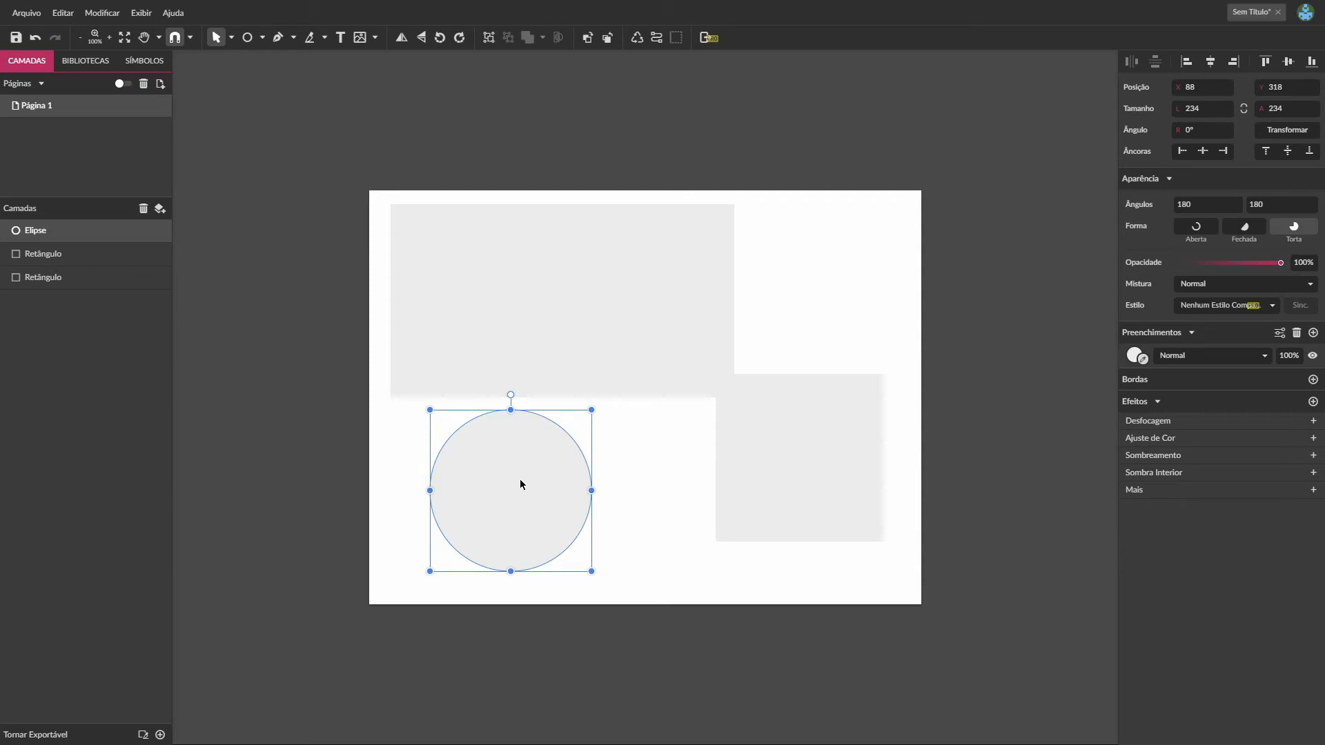
{"action": "left_click_drag", "start_coordinate": [527, 476], "coordinate": [814, 291]}
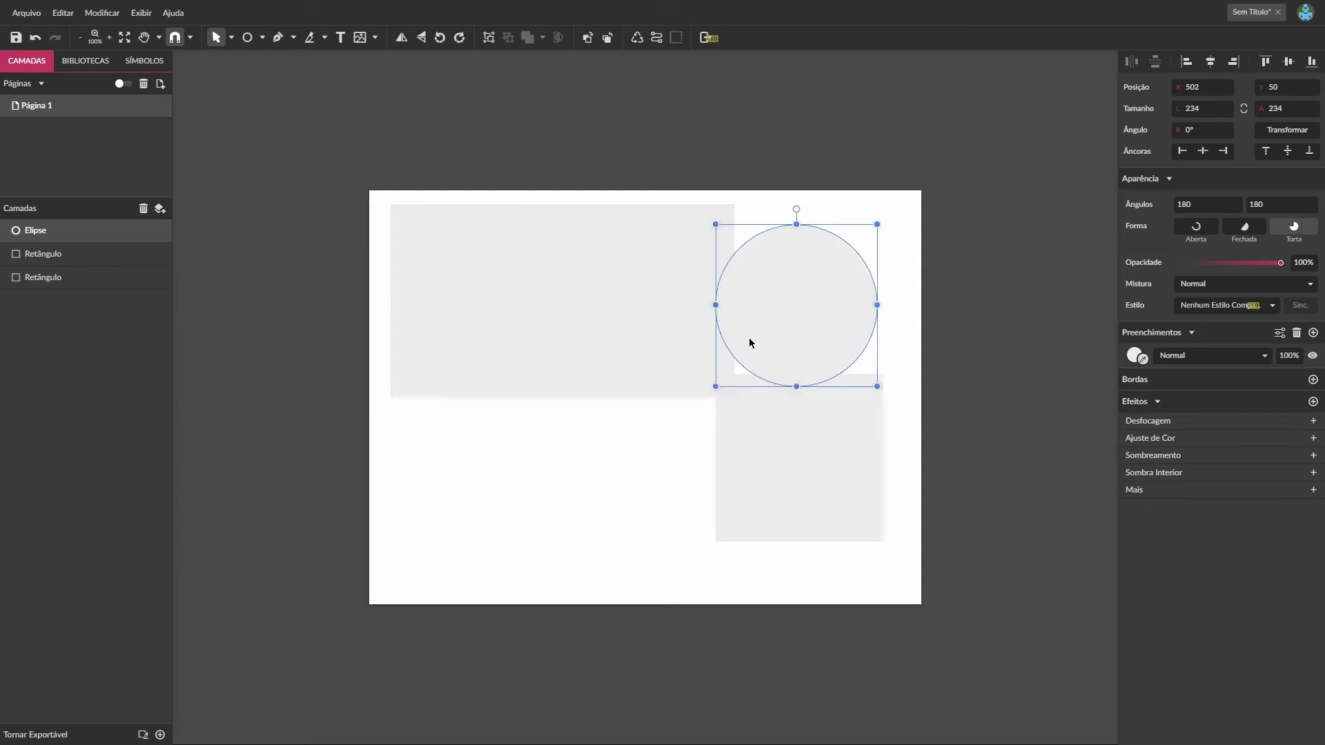
{"action": "left_click", "coordinate": [570, 564]}
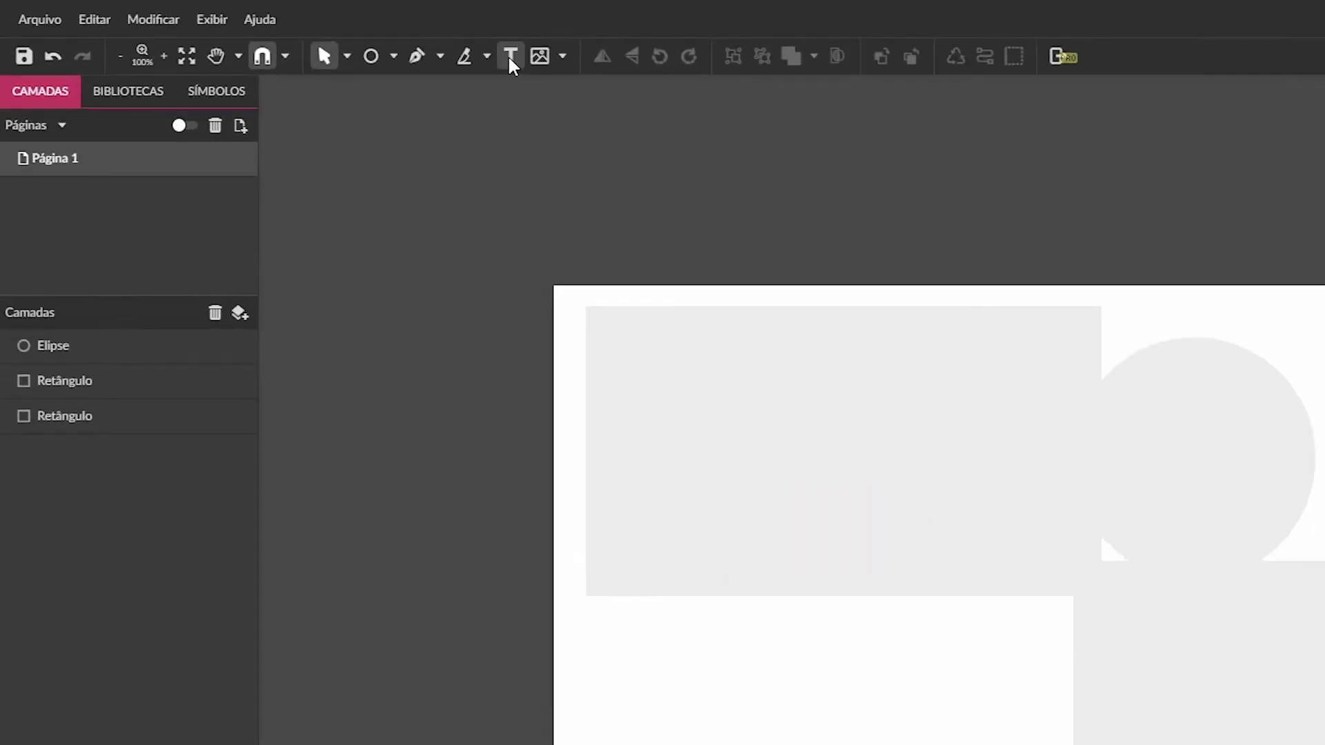
- Add the text "Ene Maneiras" in the empty area below the large rectangle
{"action": "left_click", "coordinate": [340, 38]}
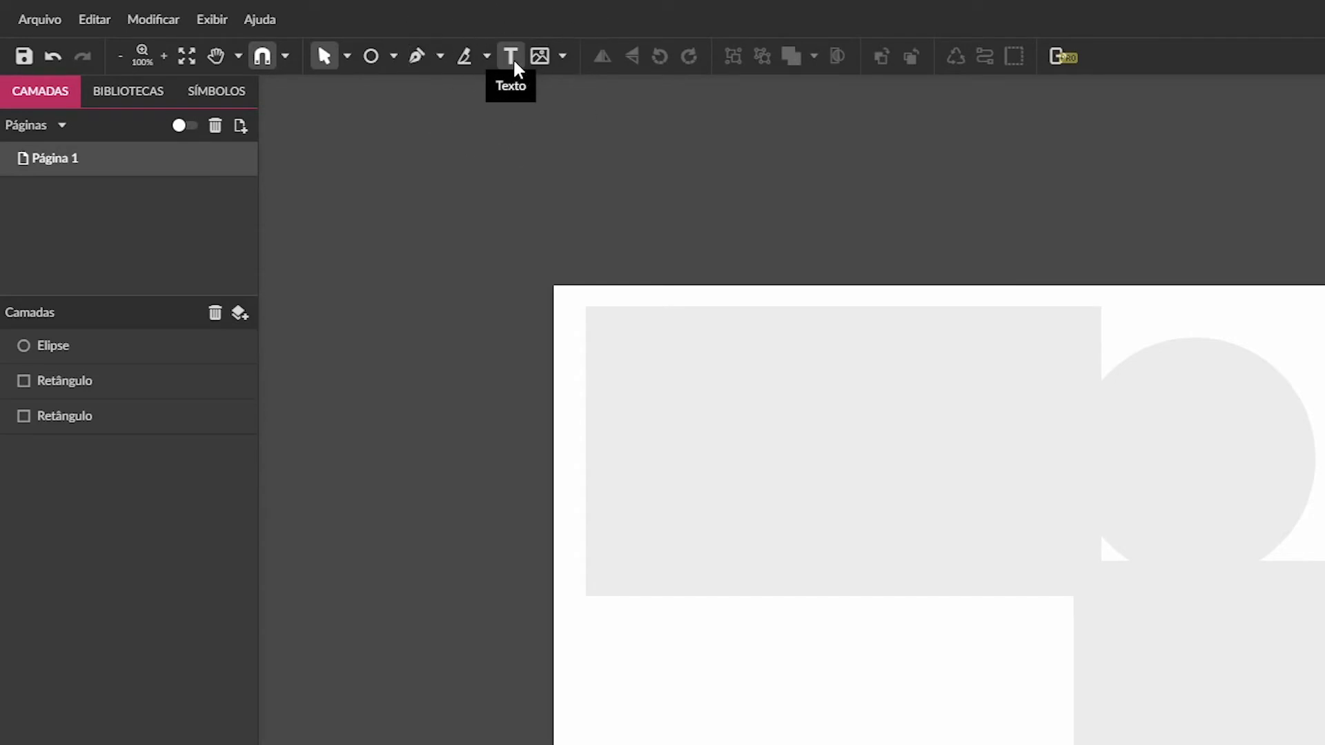
{"action": "left_click", "coordinate": [511, 60]}
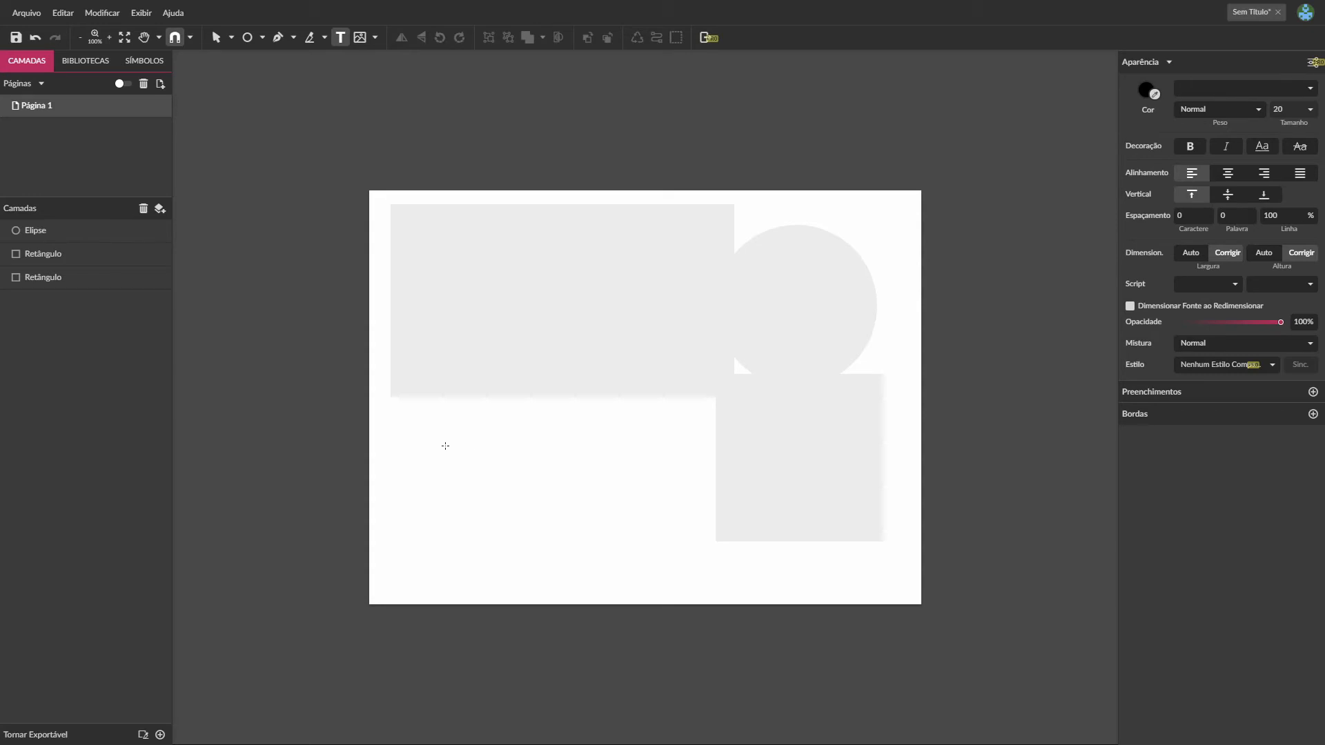
{"action": "left_click", "coordinate": [445, 446]}
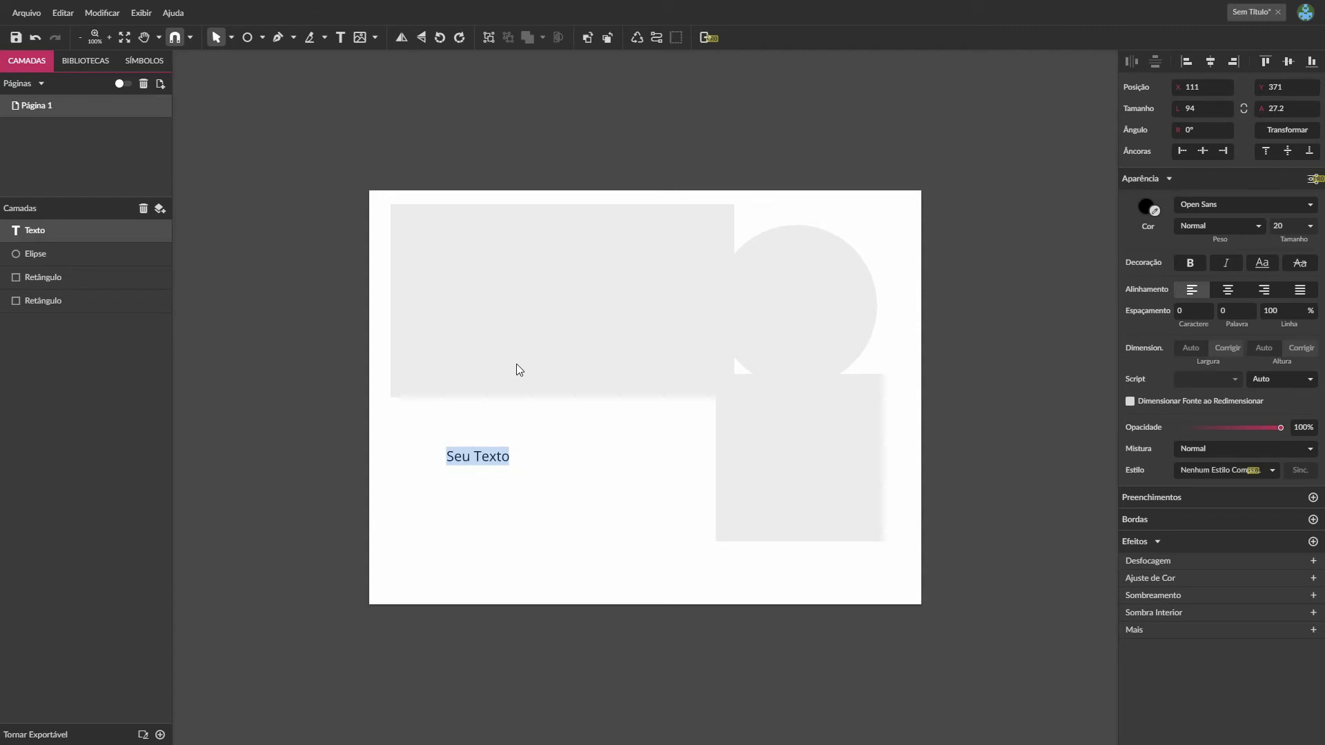
{"action": "type", "text": "Ene Maneiras"}
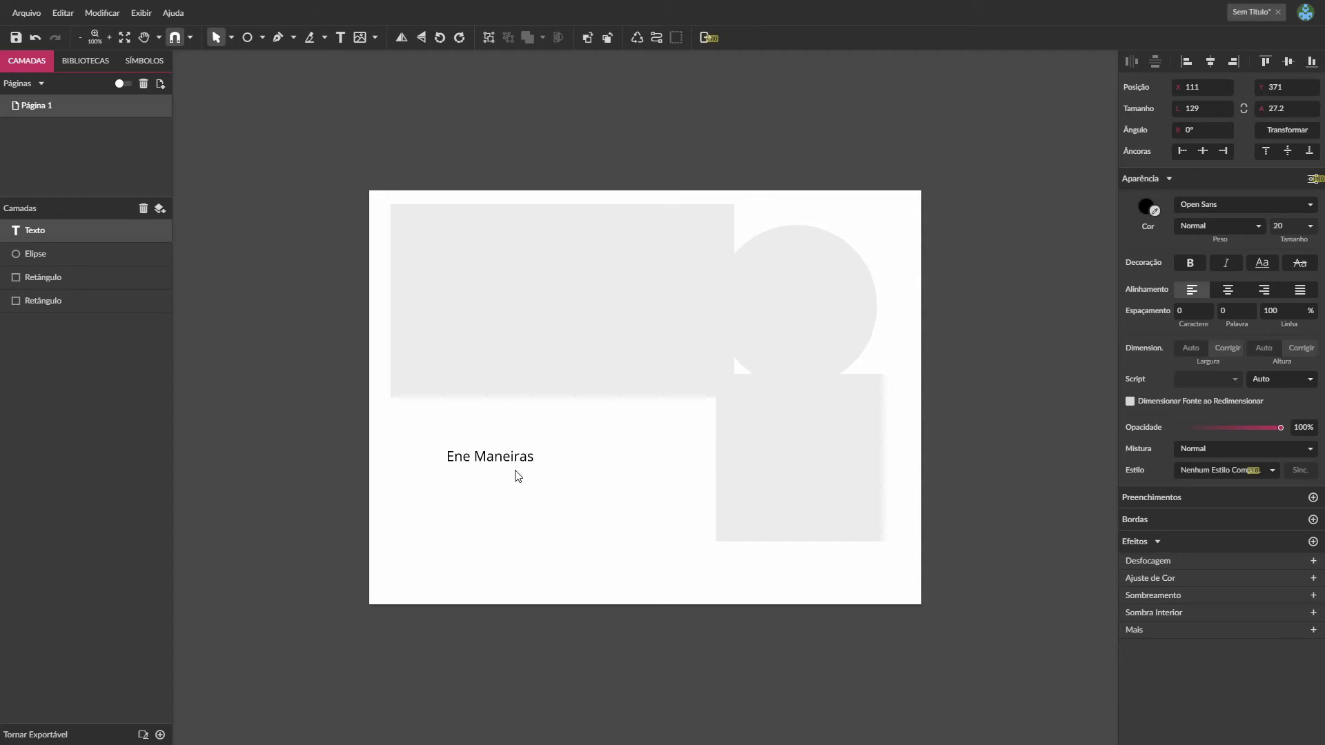
{"action": "key", "text": "Escape"}
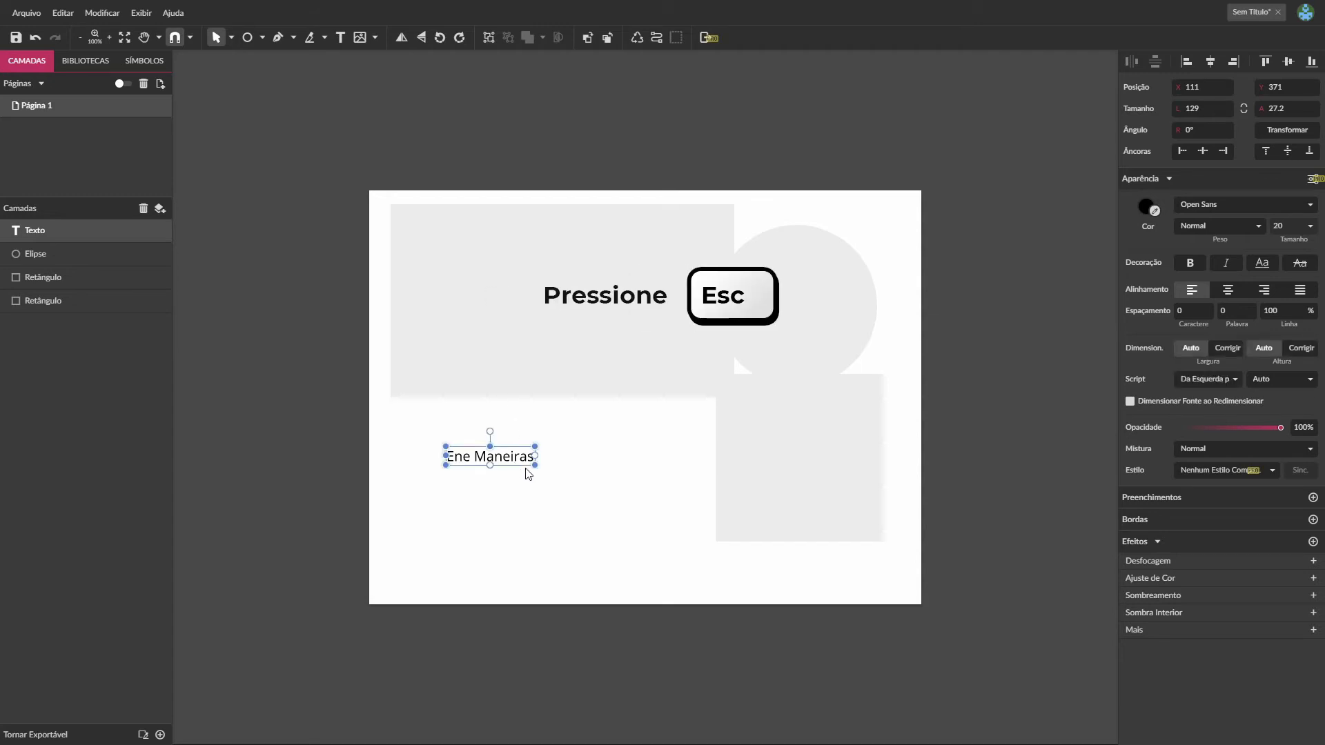
- Move the text up to about X 105, Y 345 and add a text box about 350 × 148 px below it reading "Ene Maneiras"
{"action": "left_click_drag", "start_coordinate": [514, 457], "coordinate": [510, 439]}
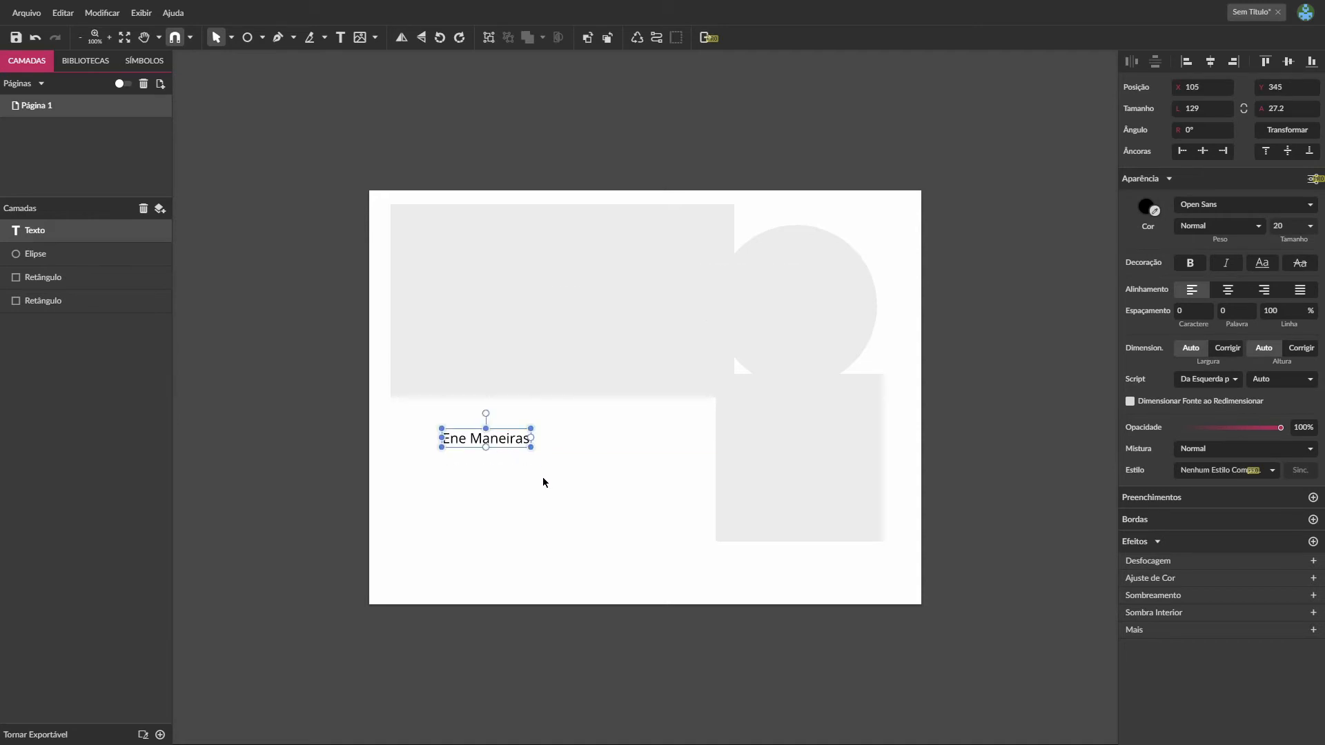
{"action": "left_click", "coordinate": [590, 448]}
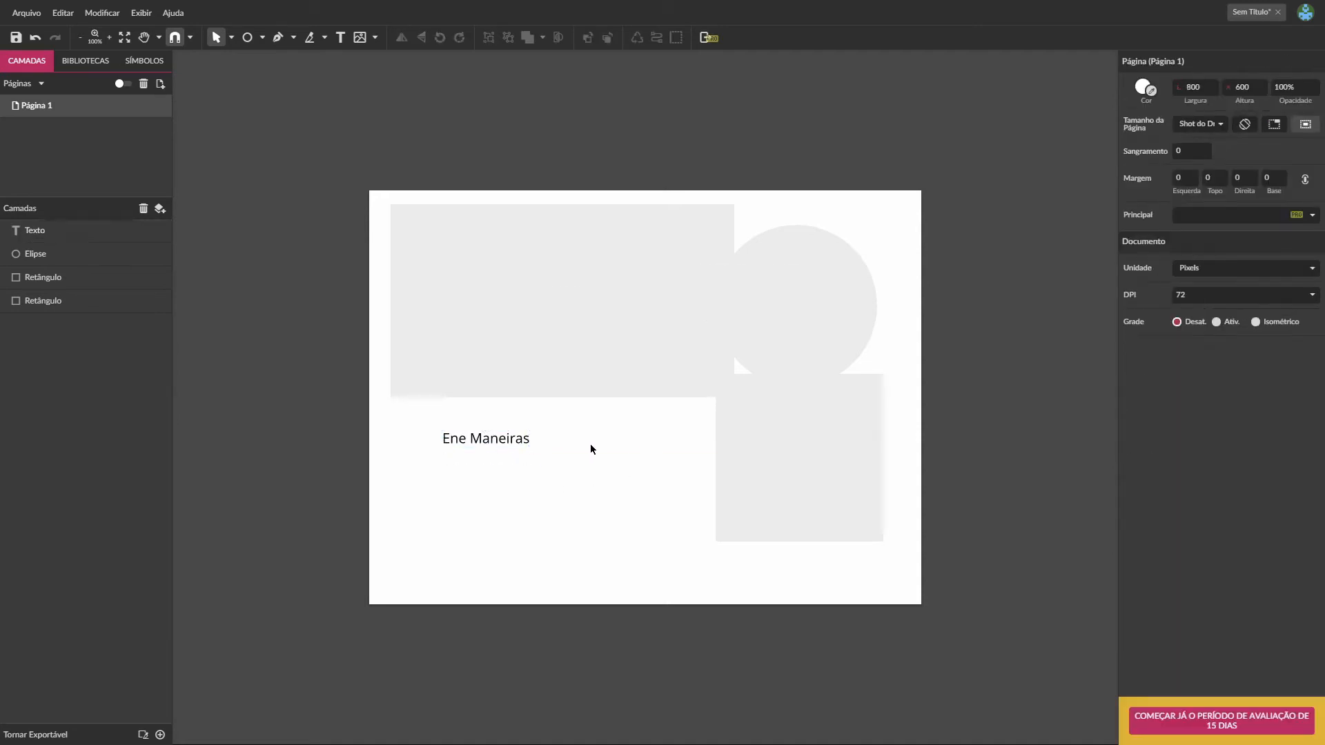
{"action": "left_click", "coordinate": [341, 40]}
{"action": "left_click_drag", "start_coordinate": [442, 473], "coordinate": [683, 577]}
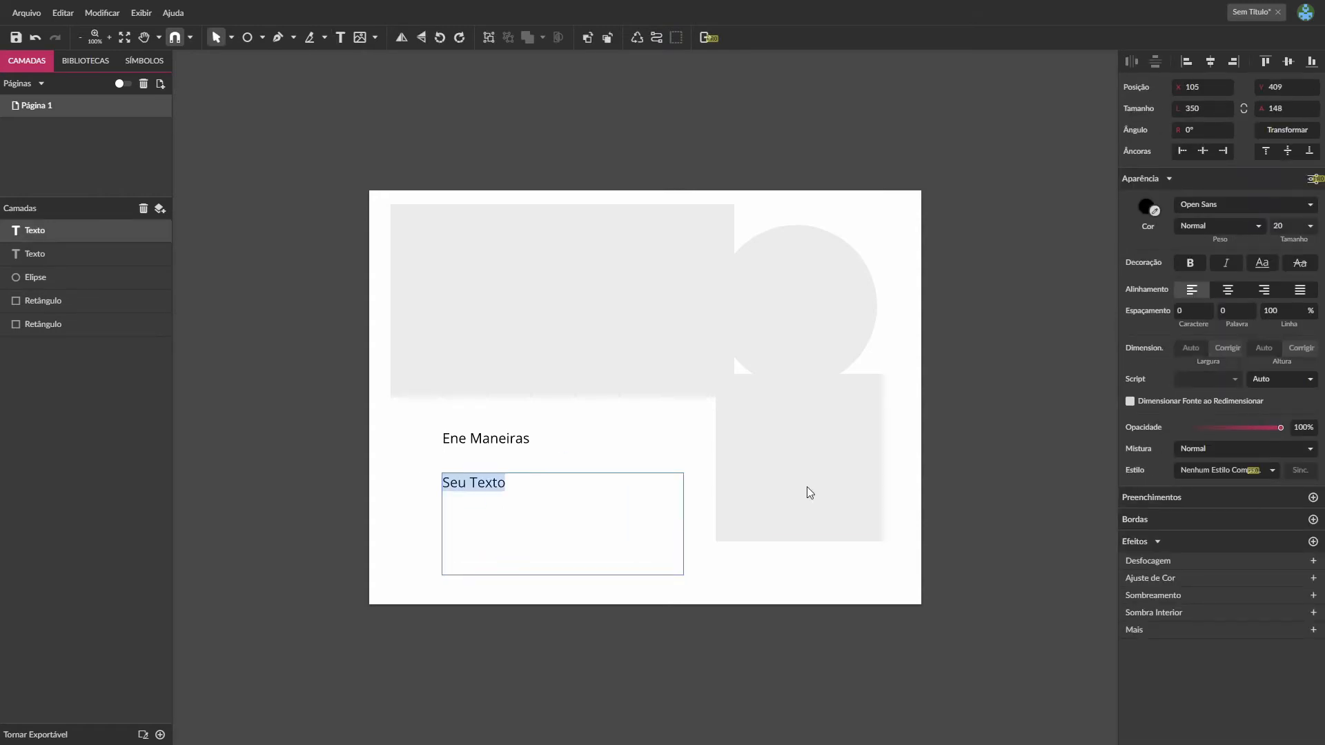
{"action": "type", "text": "Ene Maneiras"}
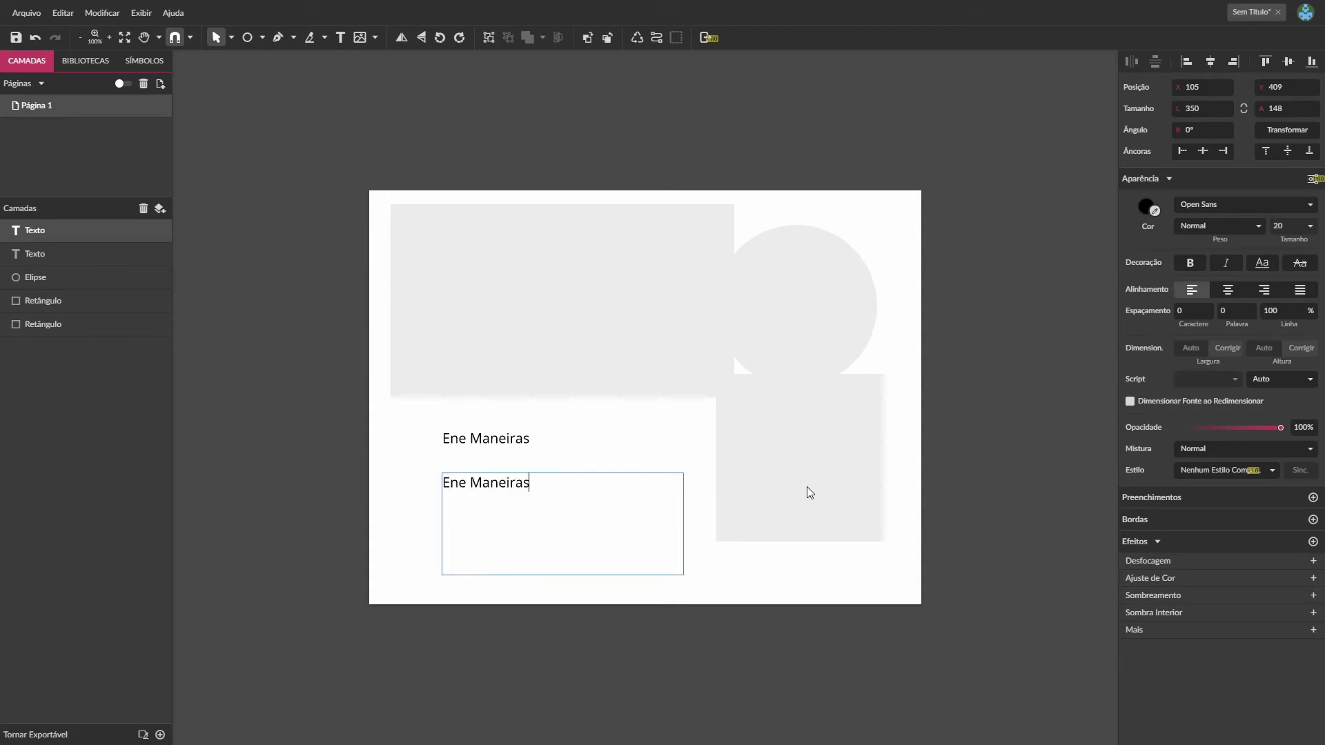
{"action": "key", "text": "Escape"}
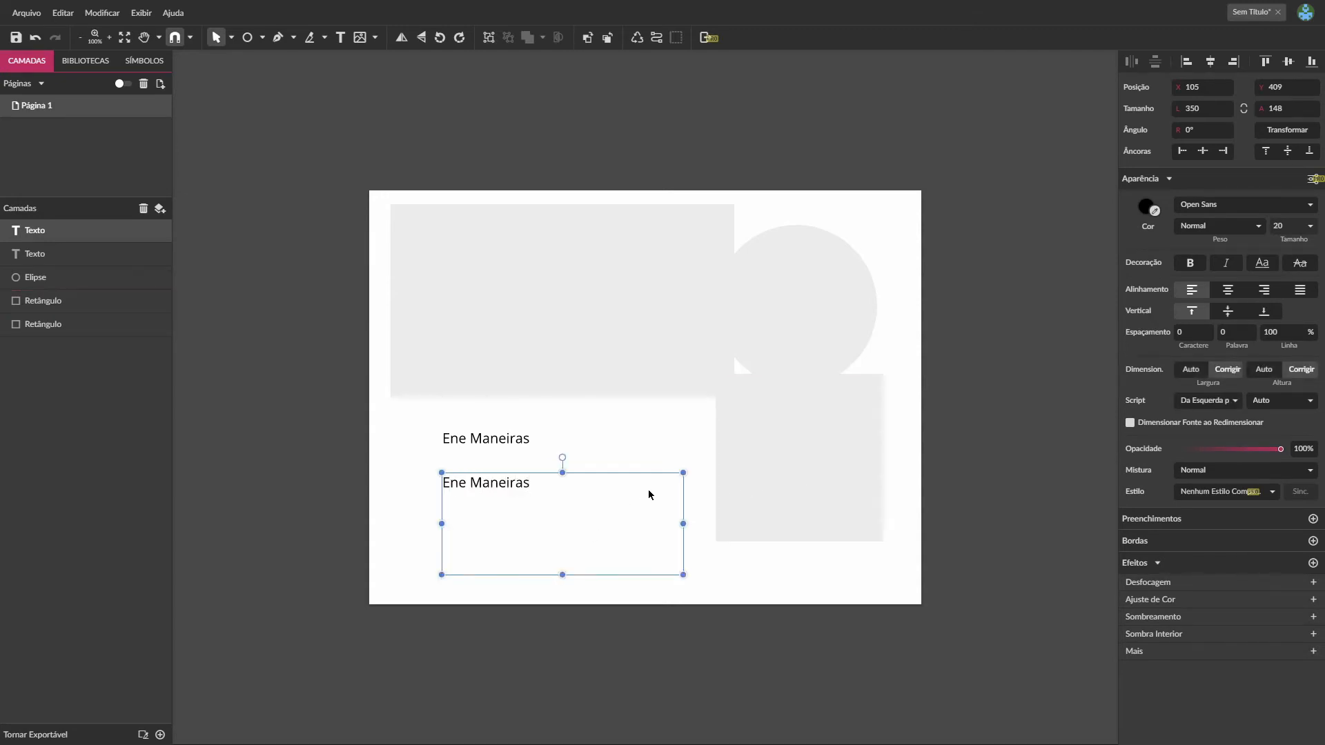
- Extend the text box's content to "Ene Maneiras é um site de tutoriais sobre"
{"action": "double_click", "coordinate": [532, 489]}
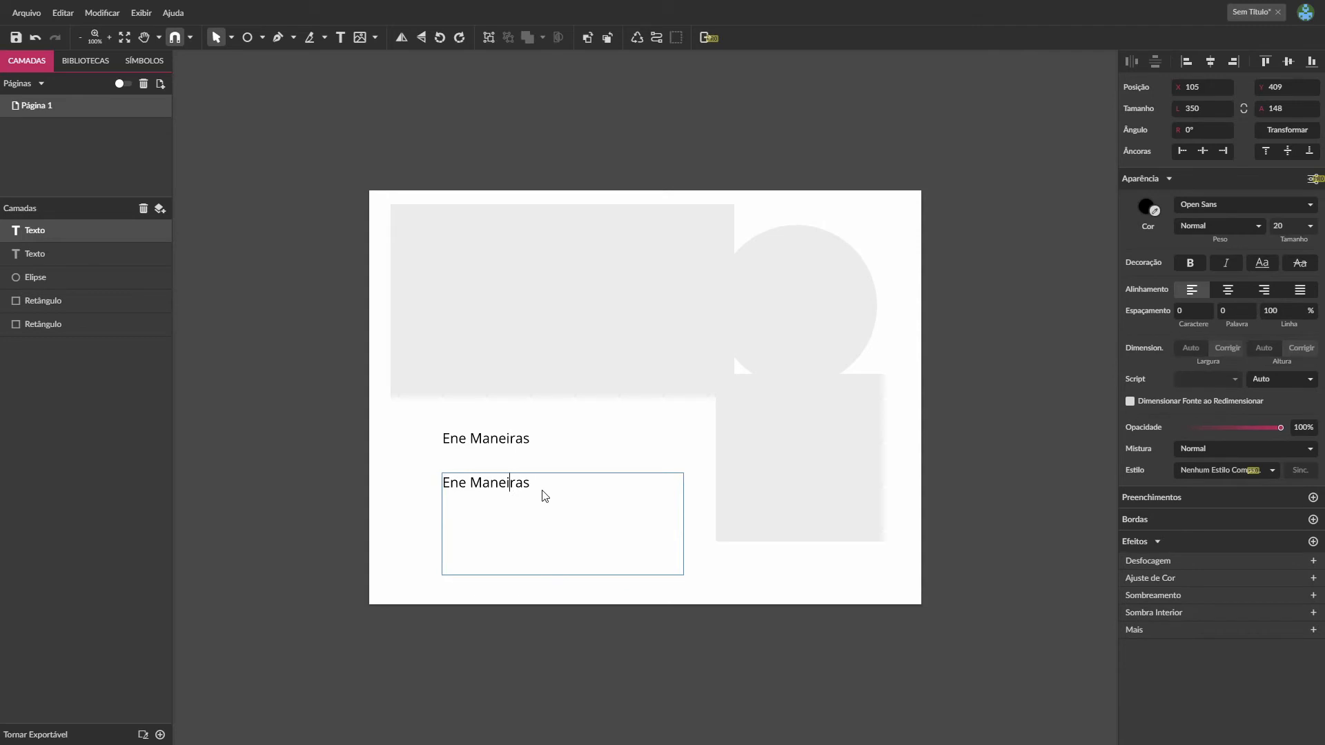
{"action": "left_click", "coordinate": [538, 492]}
{"action": "type", "text": "é um site de tutoriais sobre"}
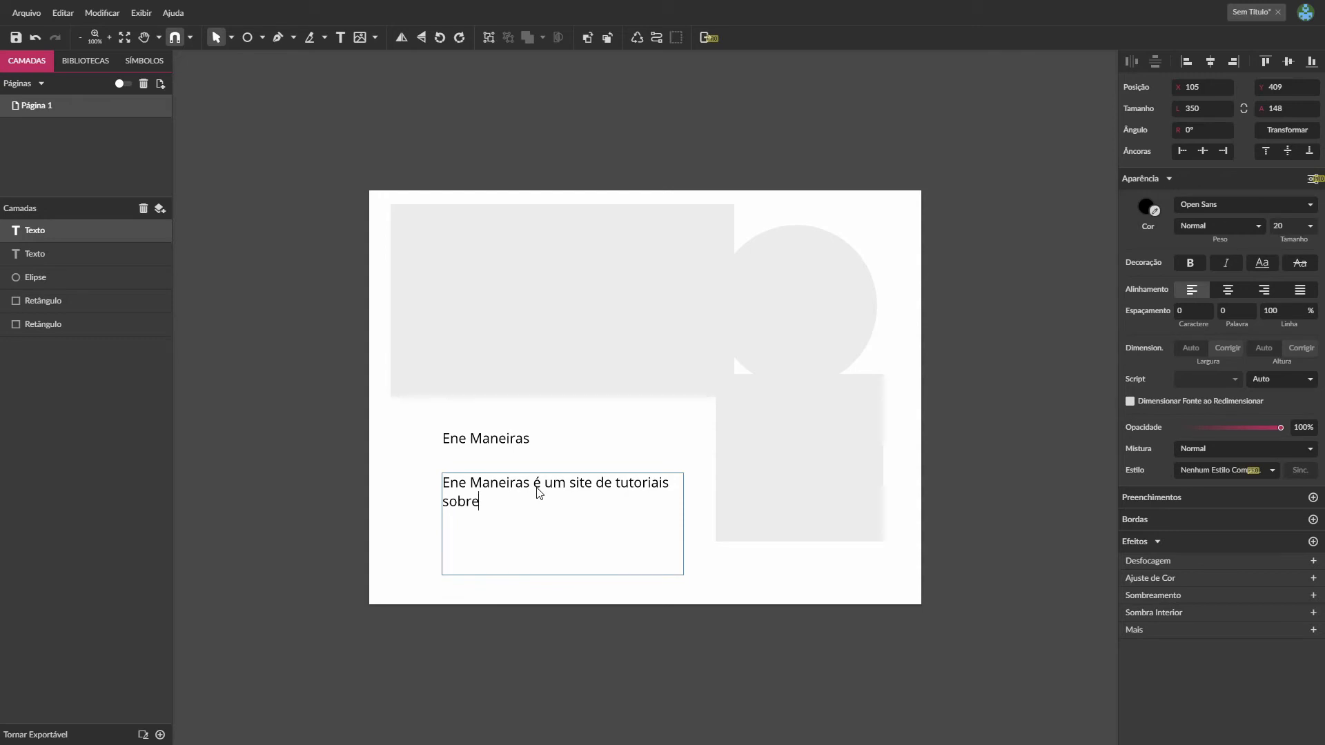
{"action": "key", "text": "Escape"}
- Extend the single-line text above the box to "Ene Maneiras é um site de tutoriais sobre softwares livres"
{"action": "left_click", "coordinate": [511, 439]}
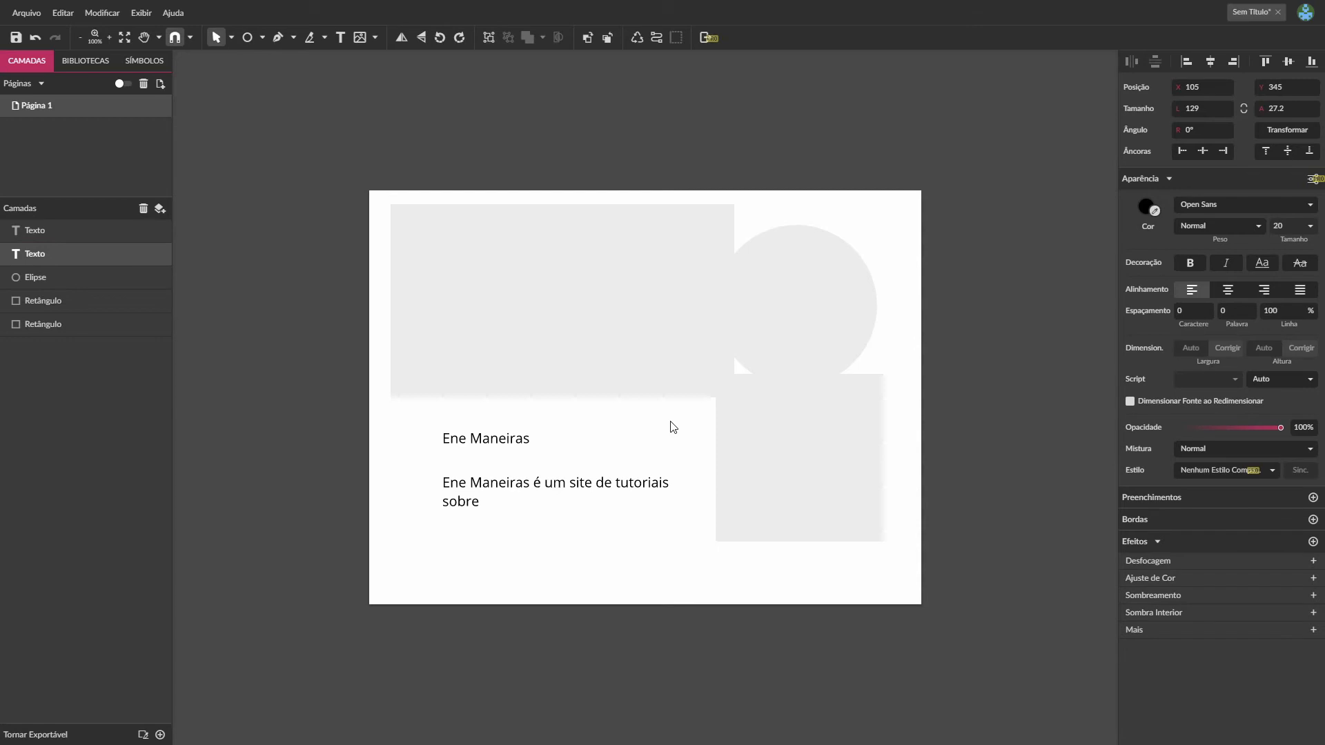
{"action": "type", "text": "é um site de tutoriais sobre "}
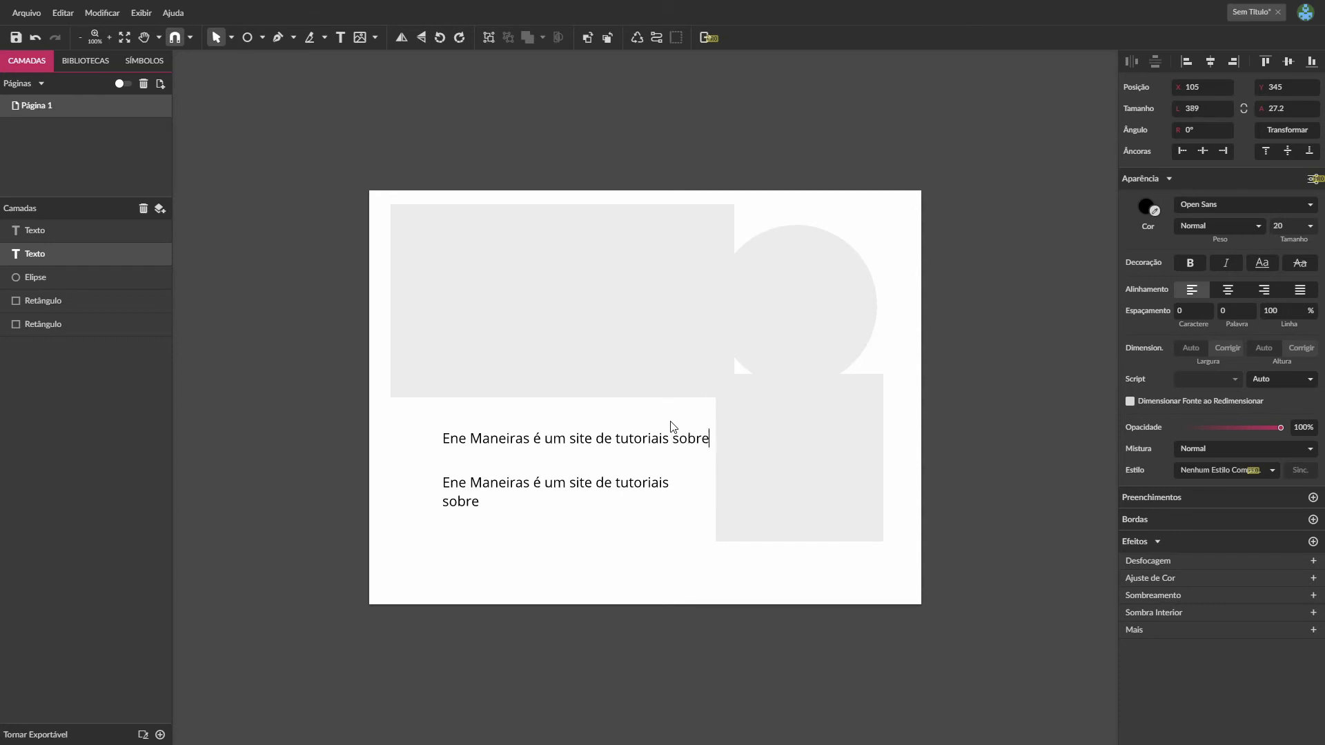
{"action": "type", "text": "softwares livres"}
{"action": "key", "text": "Escape"}
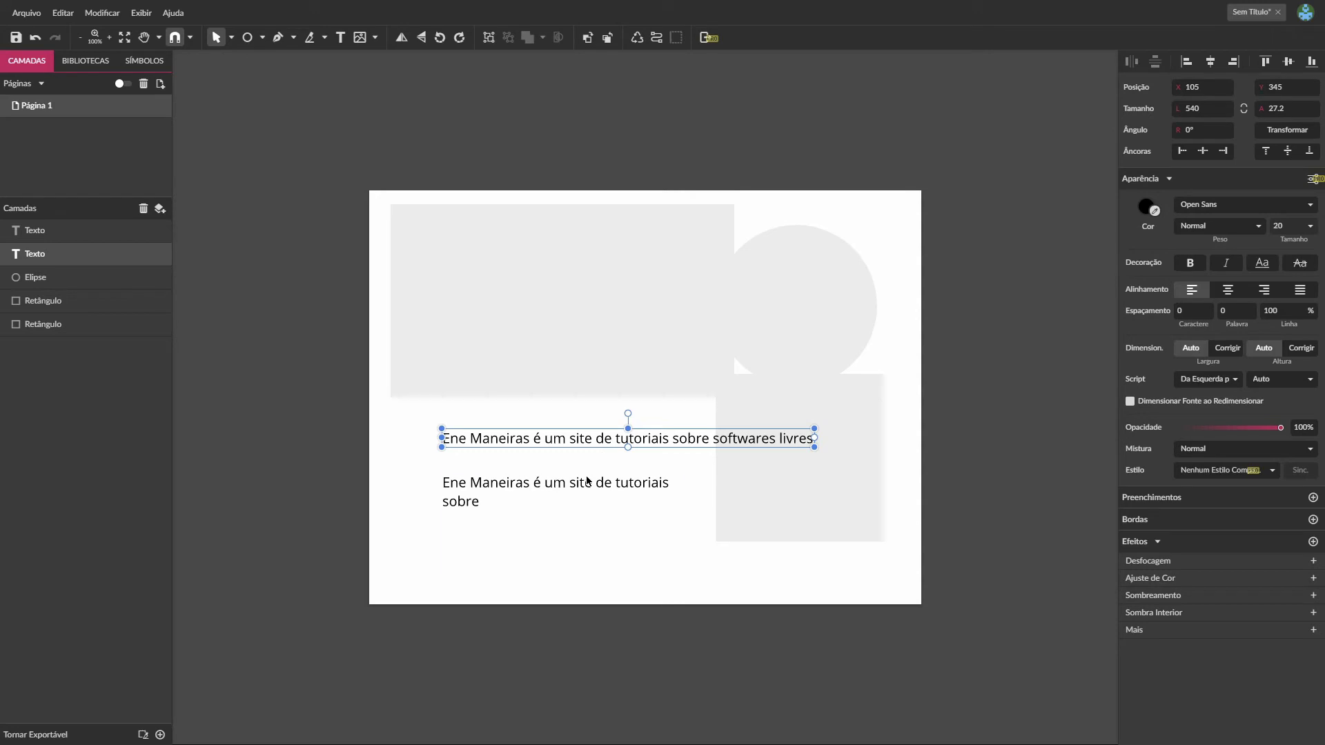
{"action": "left_click", "coordinate": [587, 481]}
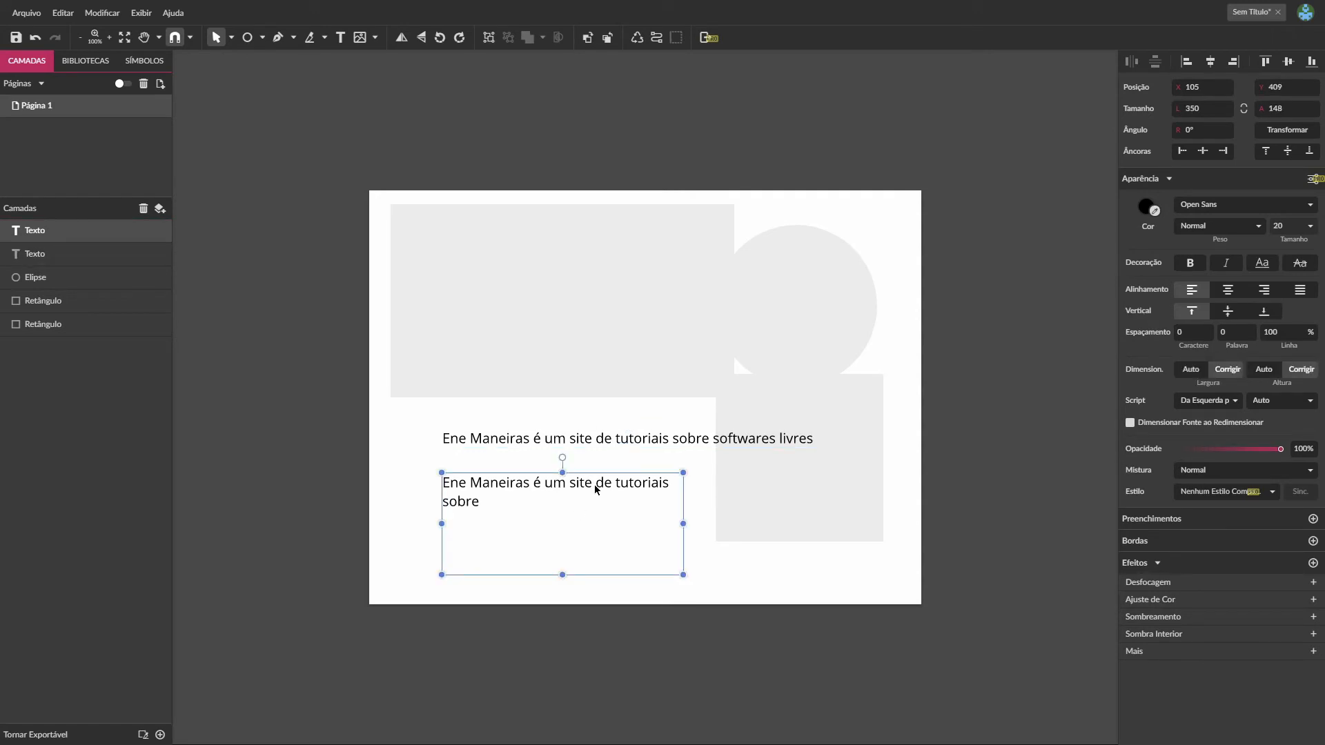
{"action": "left_click", "coordinate": [536, 422]}
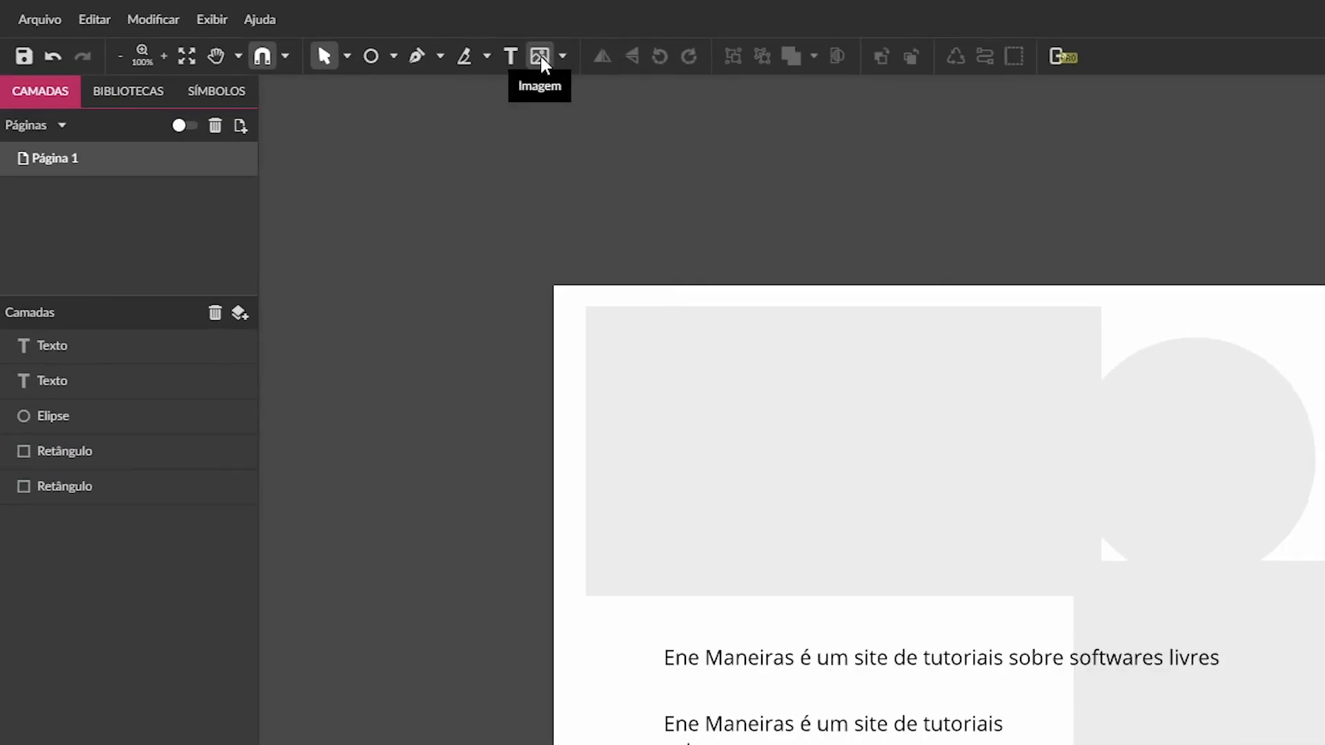
- Insert the image imagem-redonda-libreoffice-draw.jpg and move it up and slightly right so it overlaps the large rectangle and the circle
{"action": "left_click", "coordinate": [541, 57]}
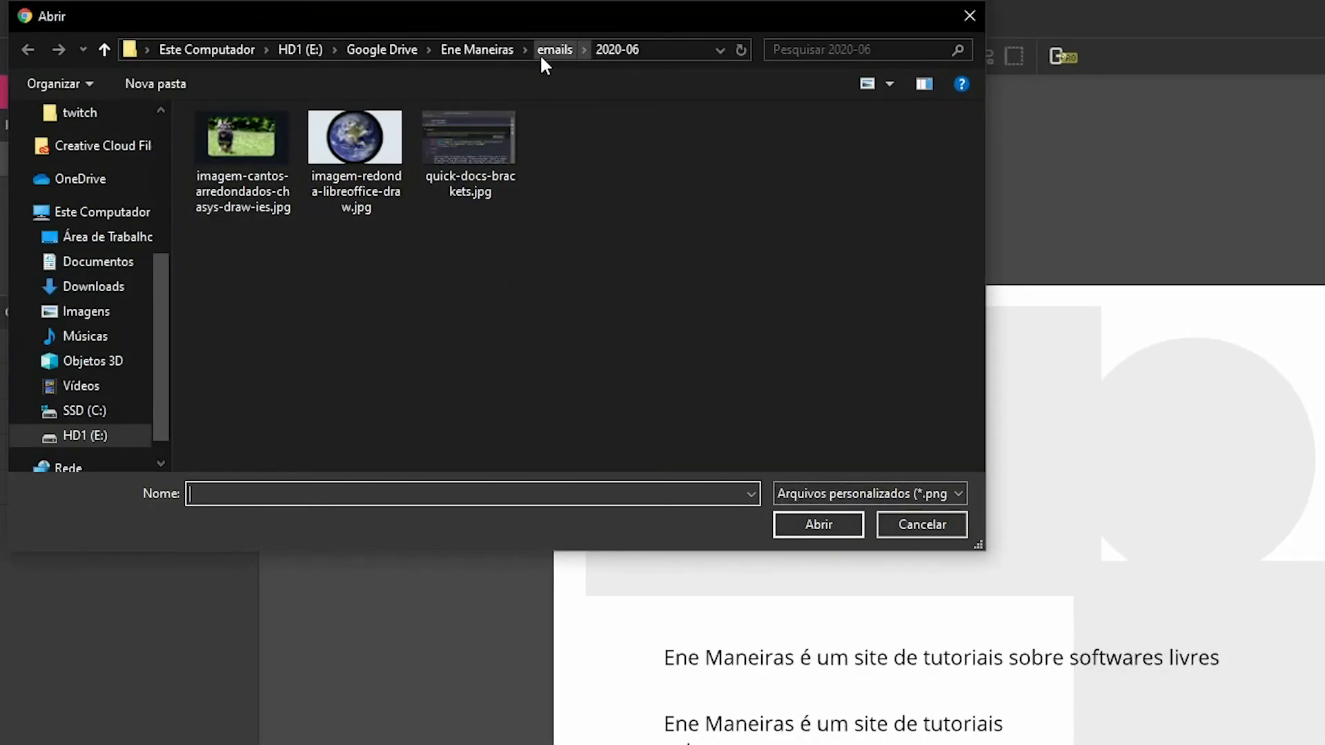
{"action": "left_click_drag", "start_coordinate": [578, 24], "coordinate": [908, 177]}
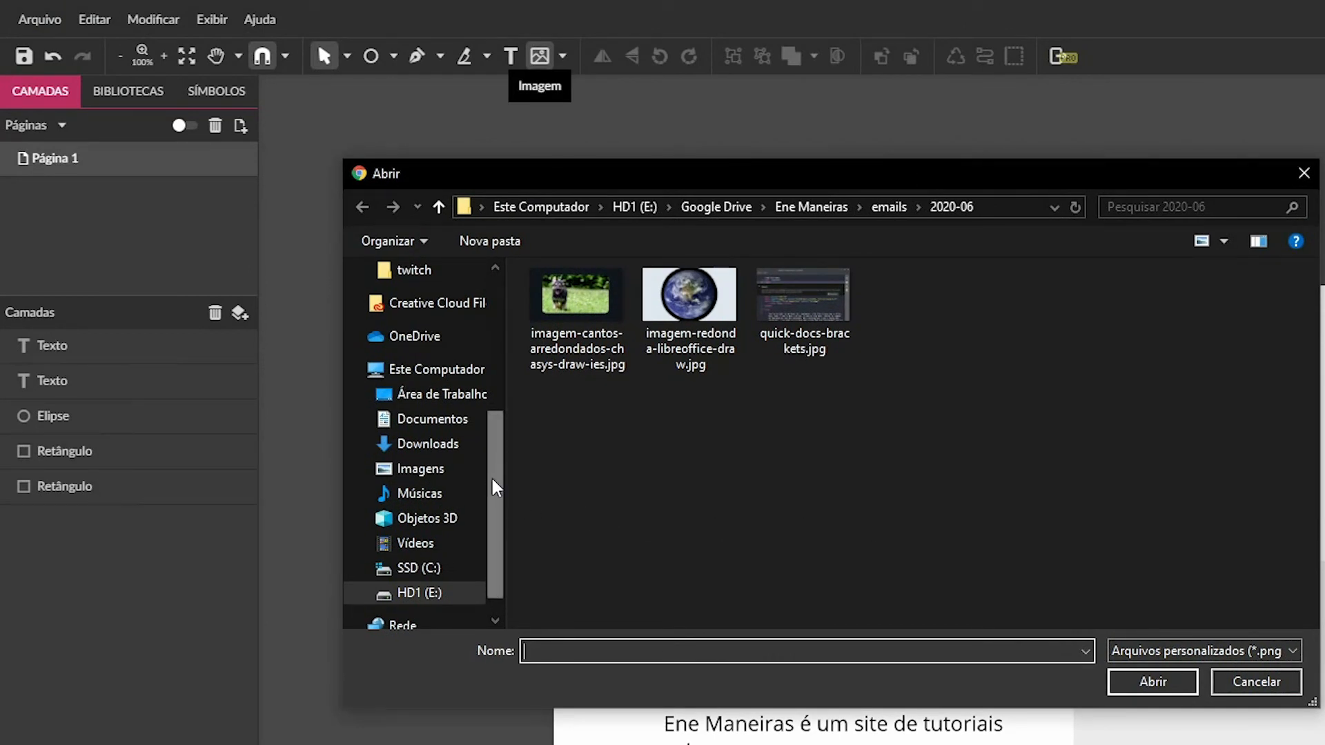
{"action": "scroll", "coordinate": [500, 470], "scroll_direction": "up", "scroll_amount": 1}
{"action": "scroll", "coordinate": [509, 483], "scroll_direction": "down", "scroll_amount": 2}
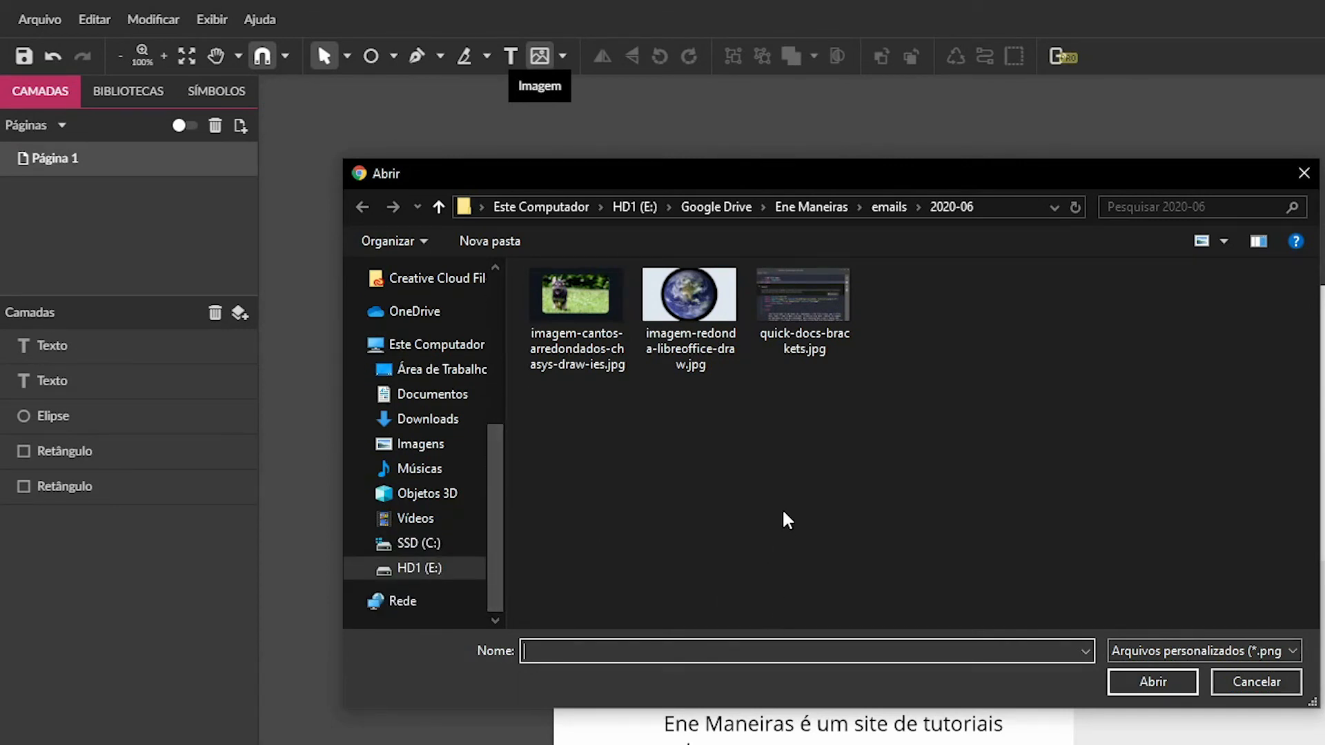
{"action": "left_click", "coordinate": [698, 296]}
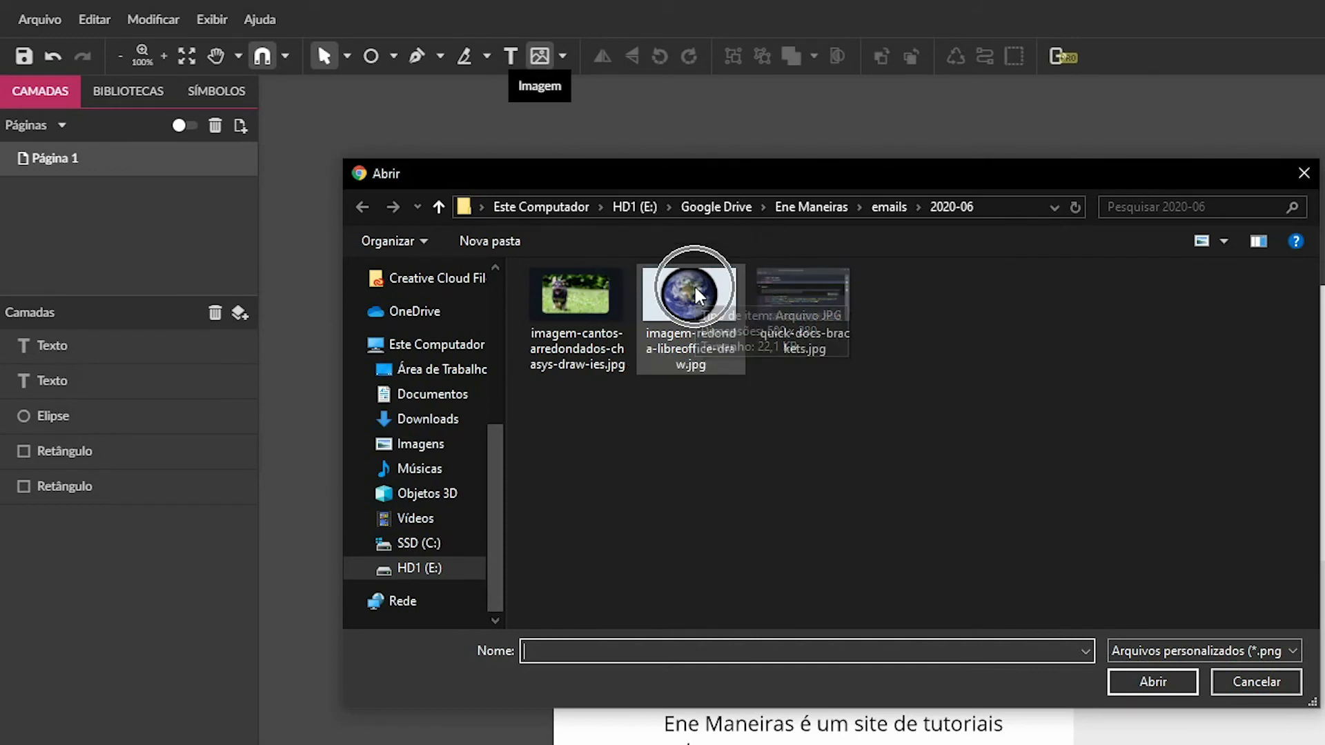
{"action": "left_click", "coordinate": [1147, 683]}
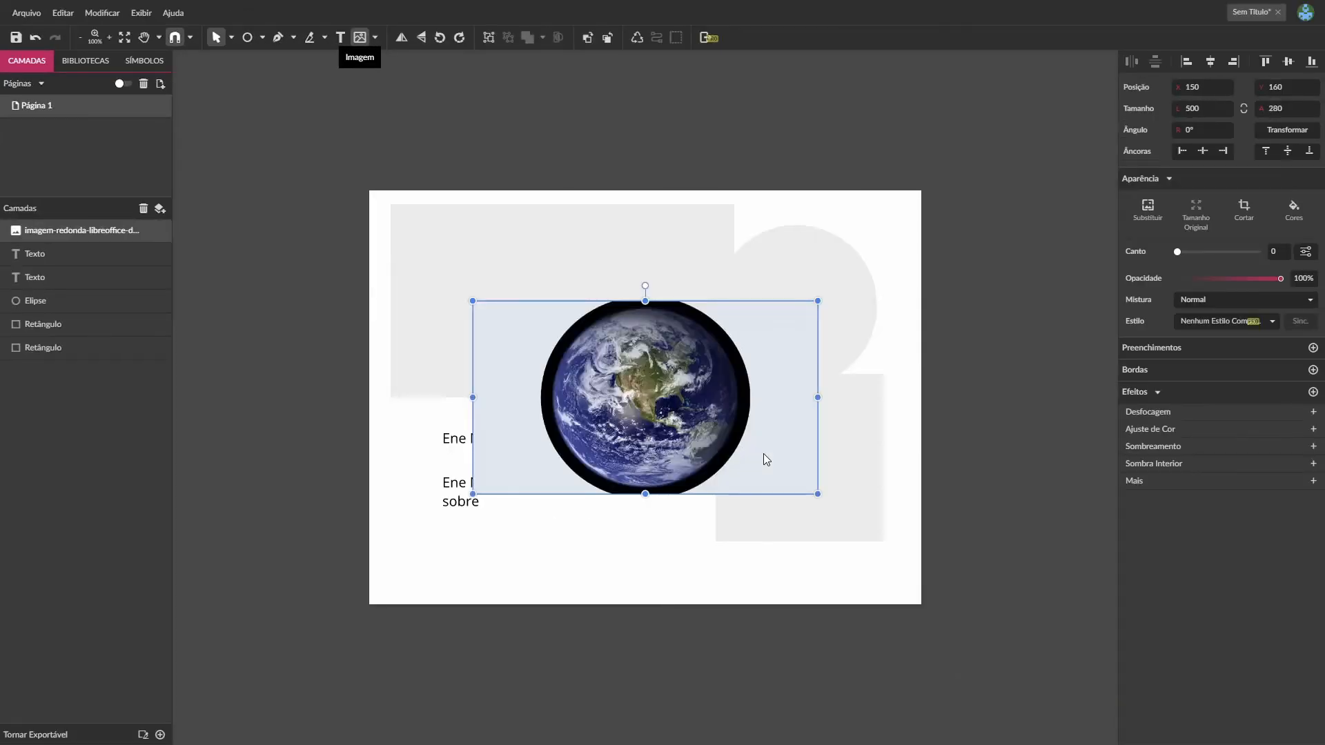
{"action": "left_click_drag", "start_coordinate": [661, 366], "coordinate": [671, 330]}
{"action": "mouse_move", "coordinate": [712, 374]}
{"action": "left_mouse_down"}
{"action": "mouse_move", "coordinate": [747, 478]}
{"action": "mouse_move", "coordinate": [753, 393]}
{"action": "mouse_move", "coordinate": [799, 359]}
{"action": "mouse_move", "coordinate": [719, 357]}
{"action": "mouse_move", "coordinate": [720, 383]}
{"action": "left_mouse_up"}
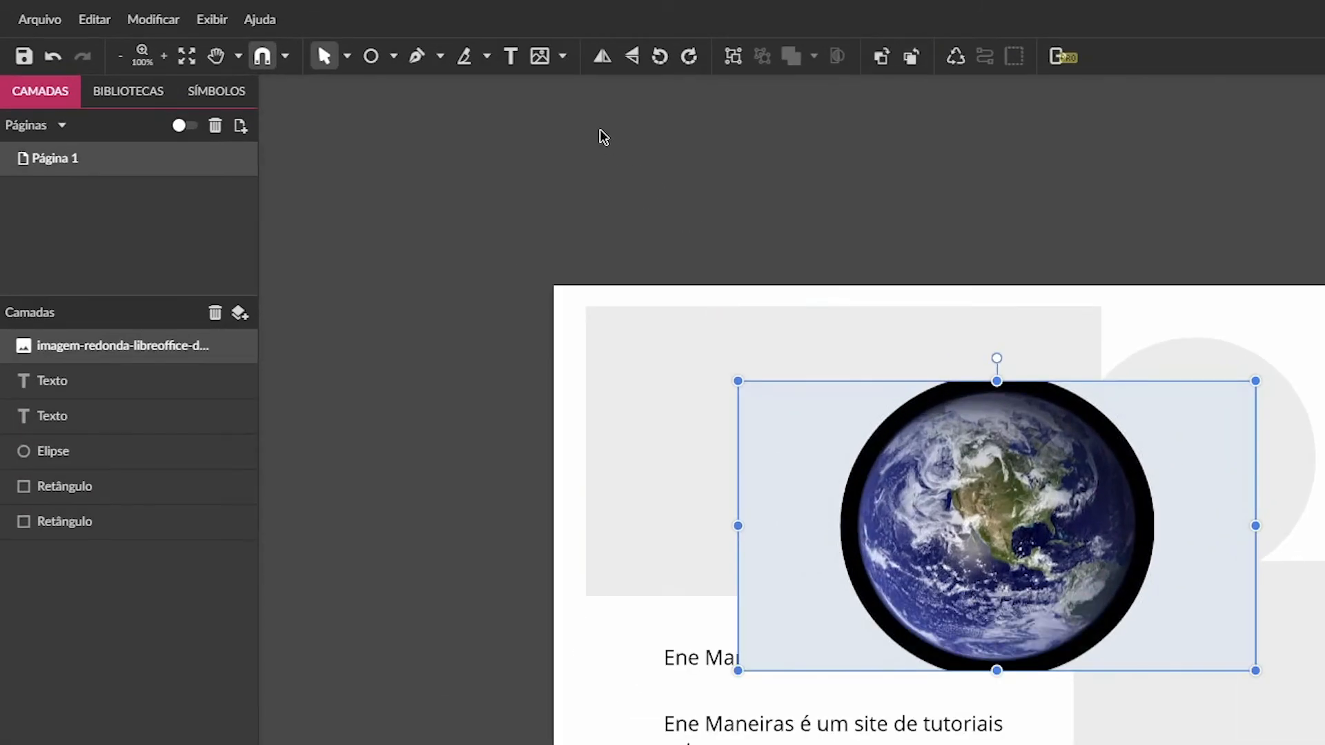
{"action": "left_click", "coordinate": [540, 59]}
{"action": "left_click", "coordinate": [563, 60]}
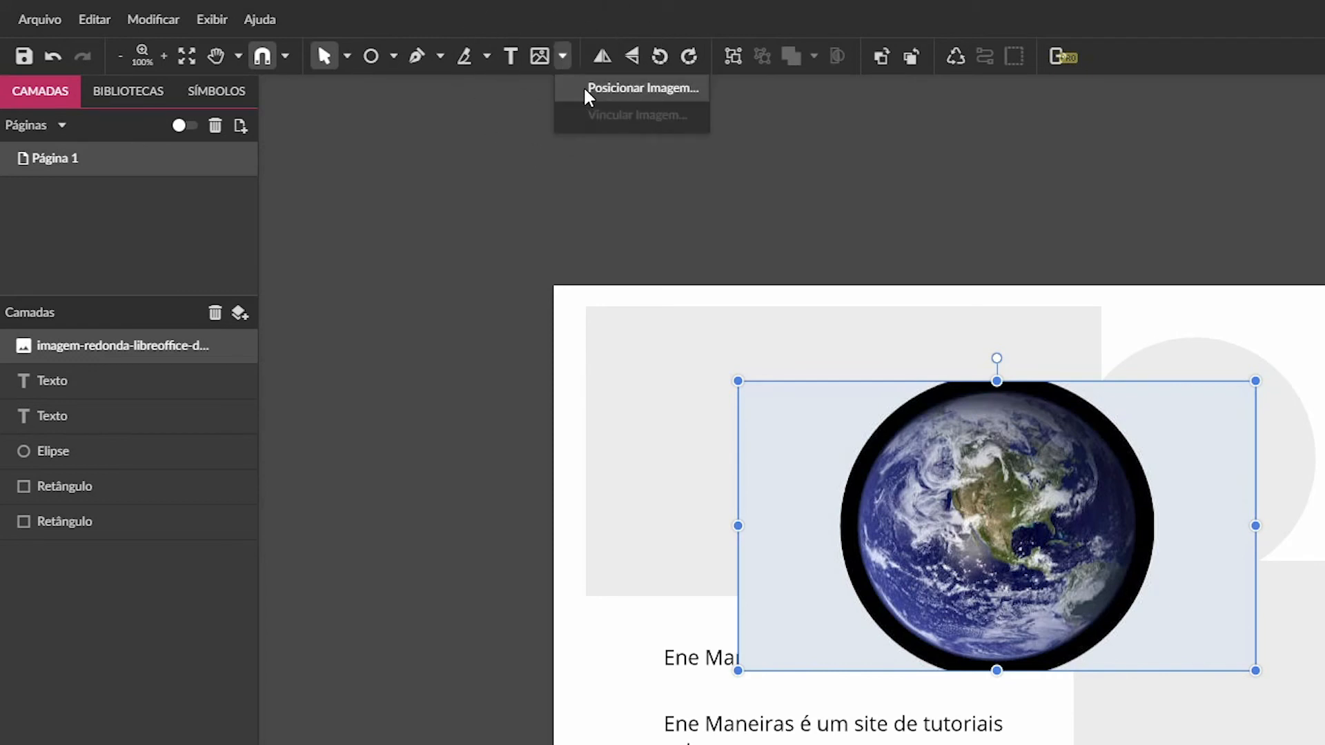
{"action": "left_click", "coordinate": [627, 122]}
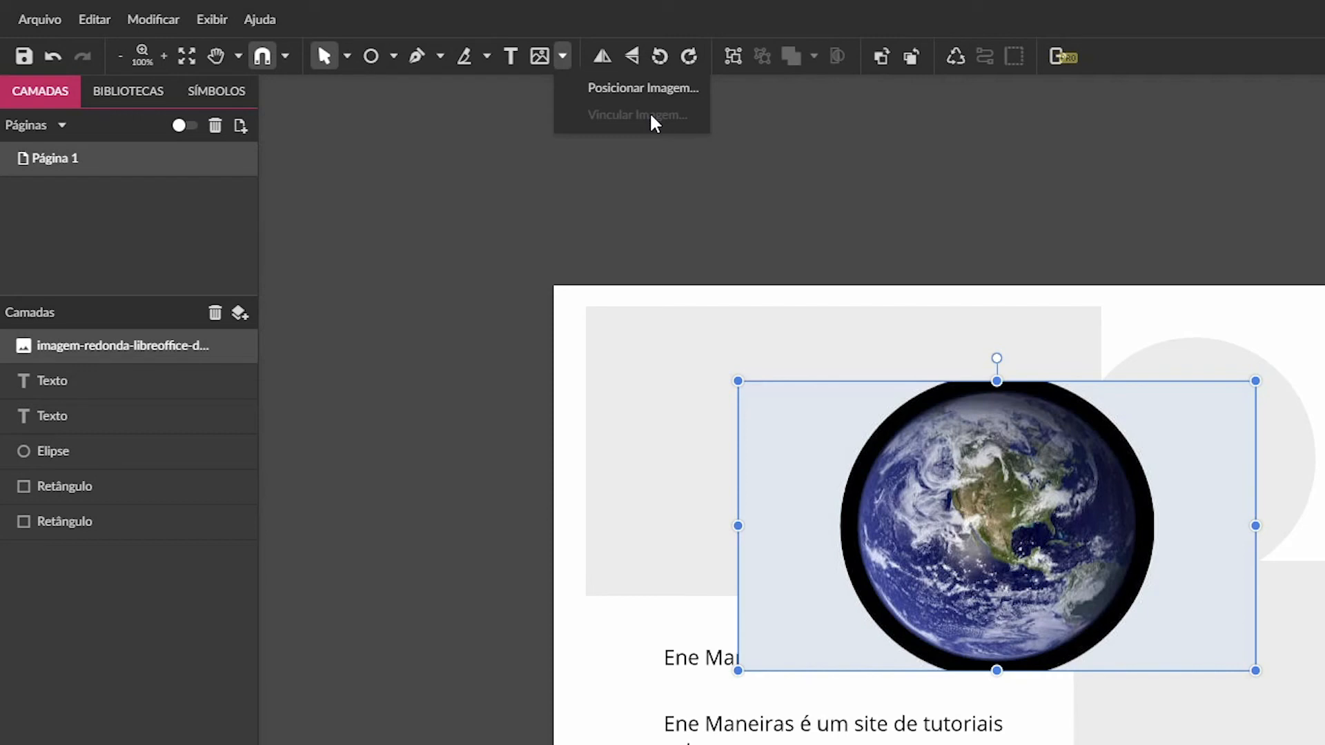
{"action": "left_click", "coordinate": [655, 123]}
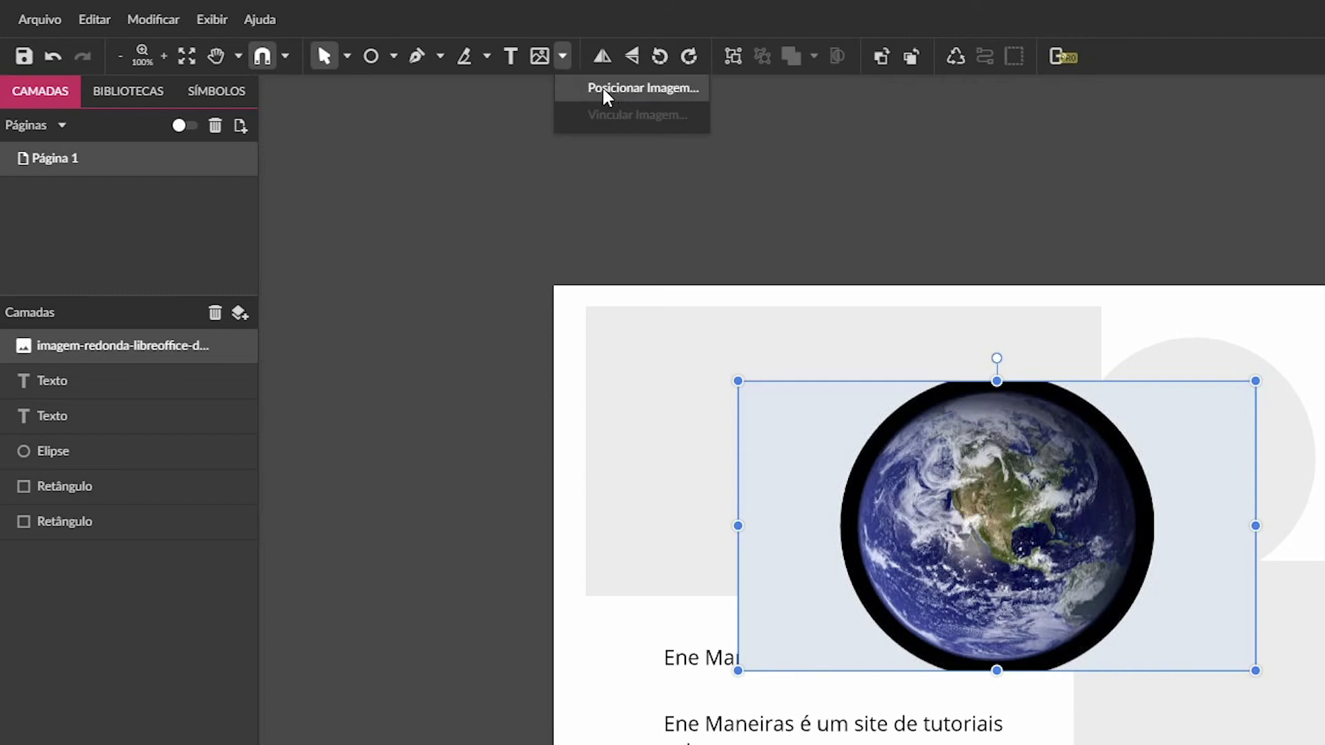
{"action": "left_click", "coordinate": [639, 95]}
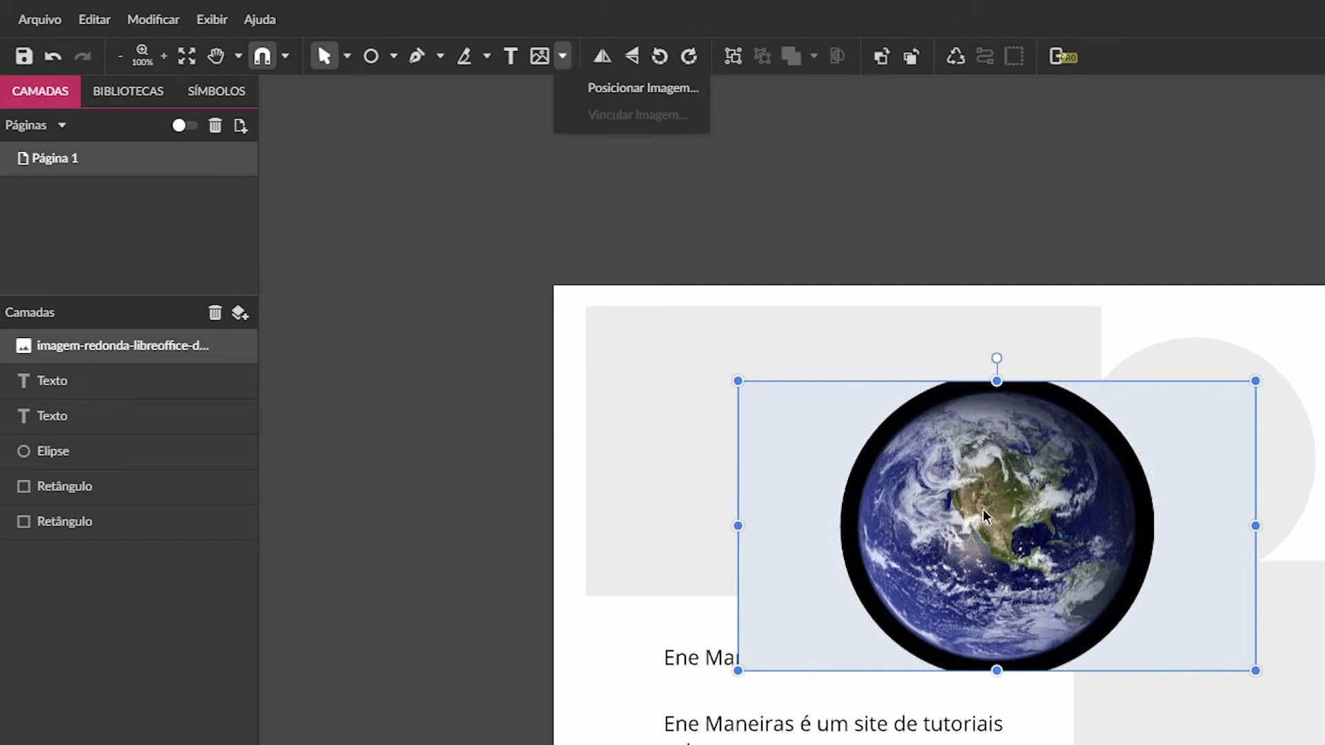
{"action": "left_click", "coordinate": [1137, 308]}
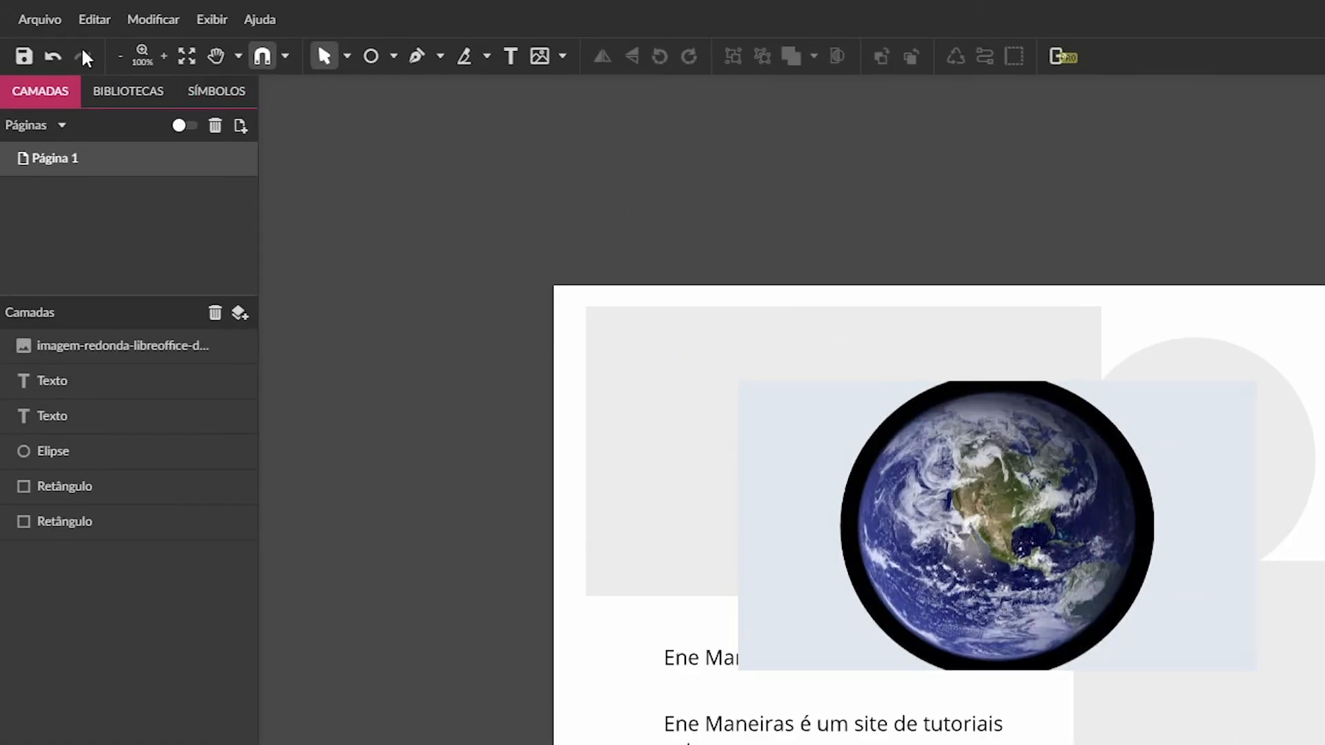
- Save the design to the cloud folder Minha nuvem under the name "tutorial-1"
{"action": "left_click", "coordinate": [34, 19]}
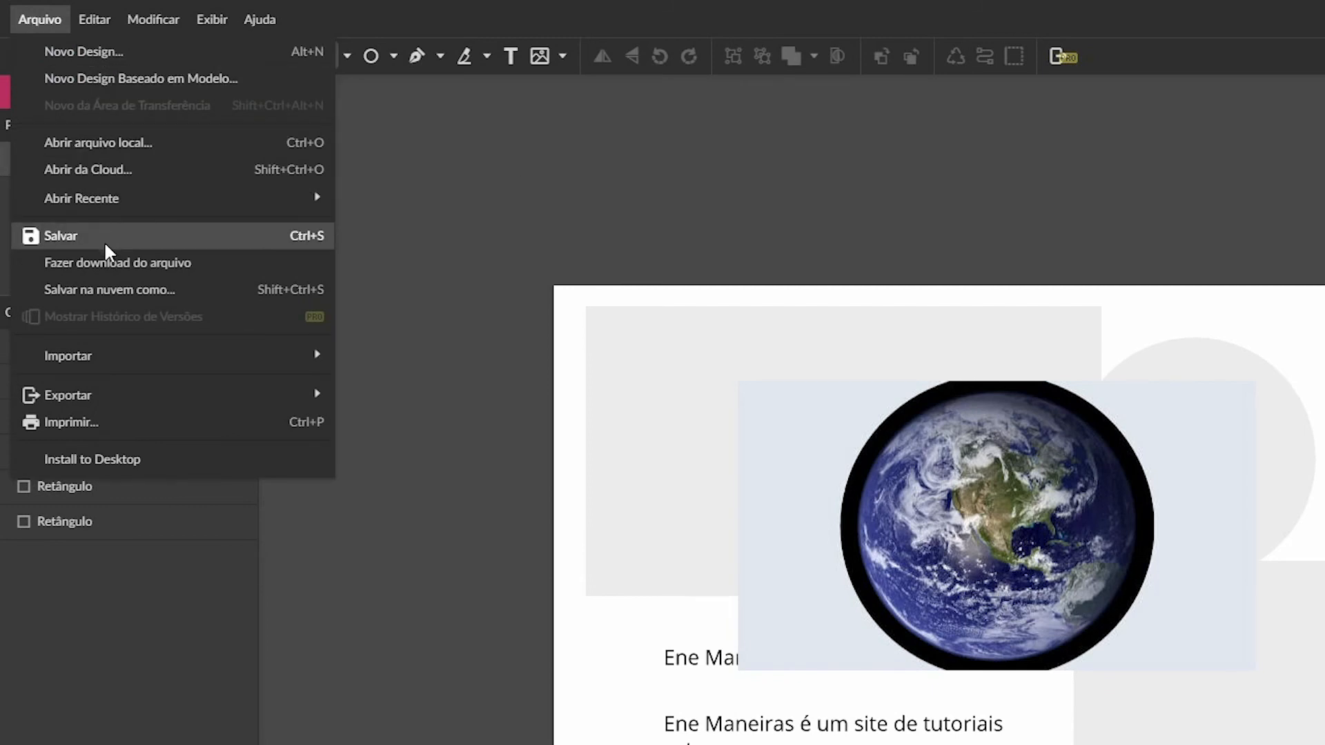
{"action": "left_click", "coordinate": [114, 295]}
{"action": "left_click", "coordinate": [122, 237]}
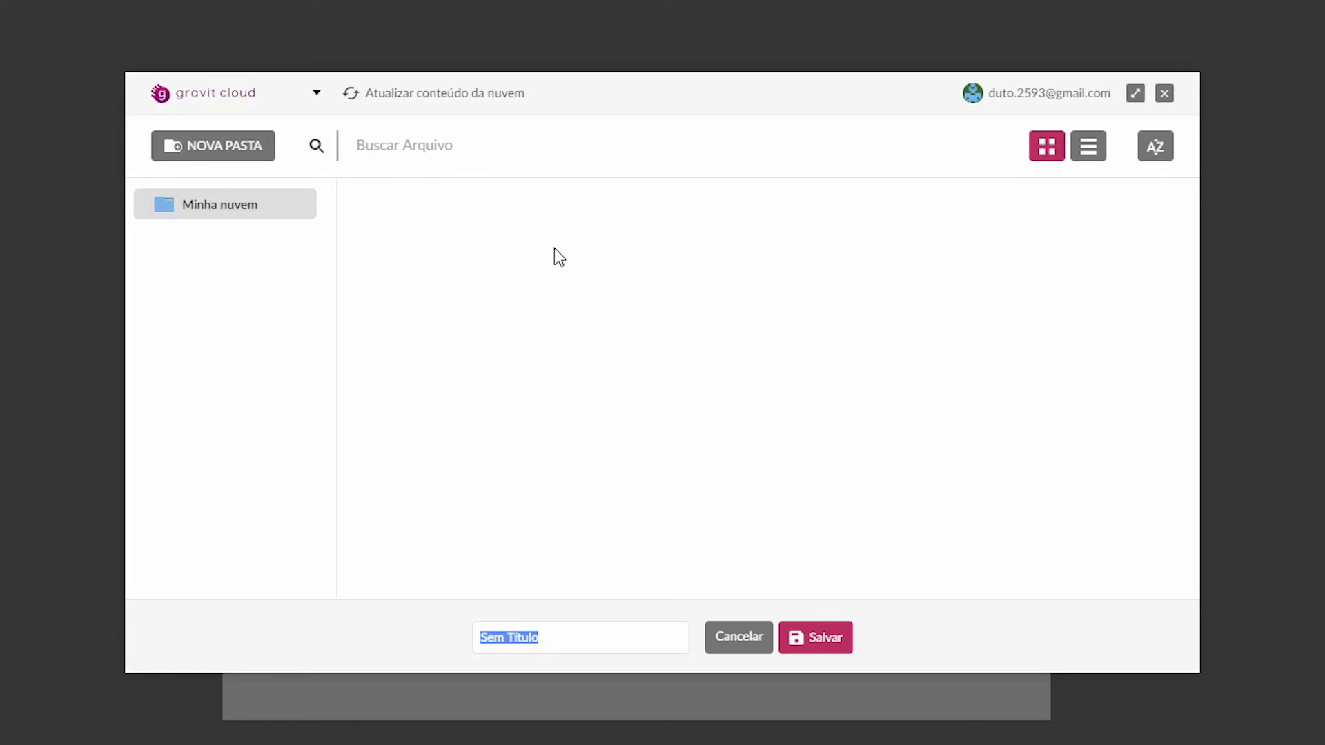
{"action": "key", "text": "ctrl"}
{"action": "key", "text": "ctrl"}
{"action": "type", "text": "tutorial-1"}
{"action": "left_click", "coordinate": [812, 644]}
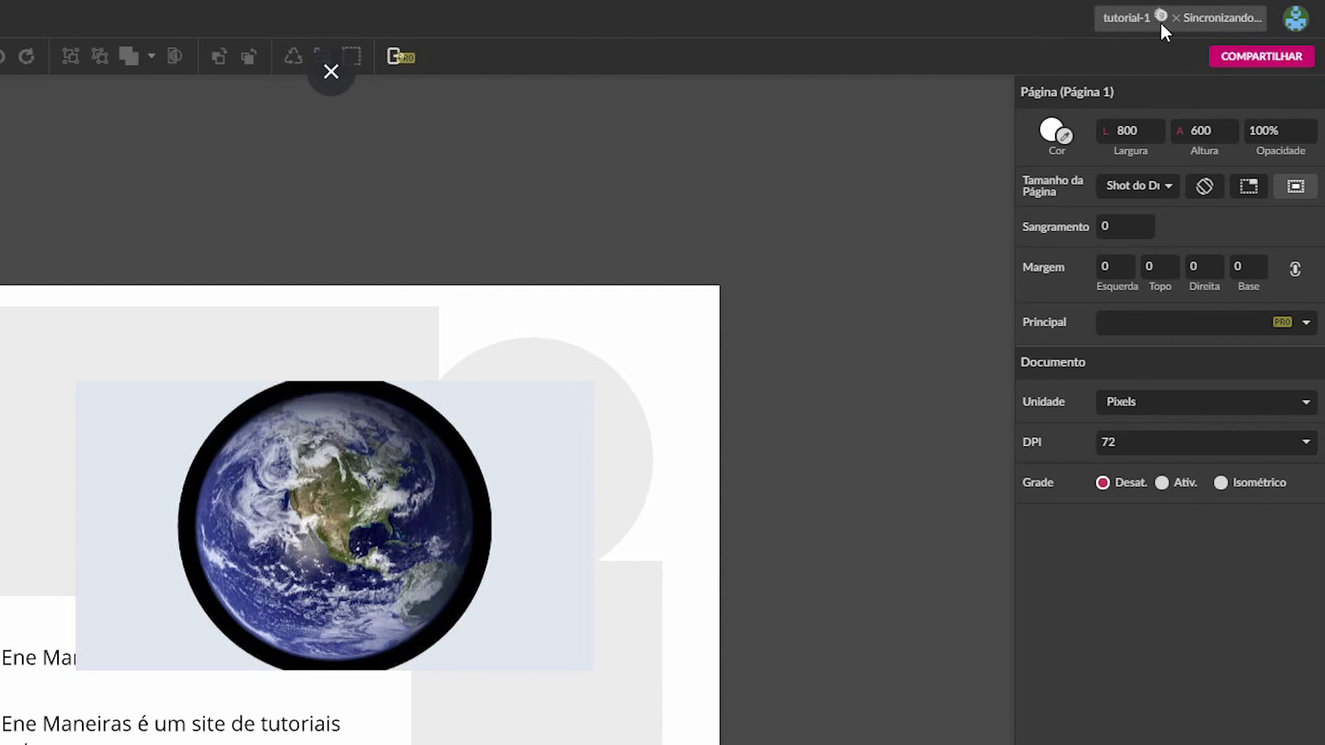
{"action": "key", "text": "ctrl"}
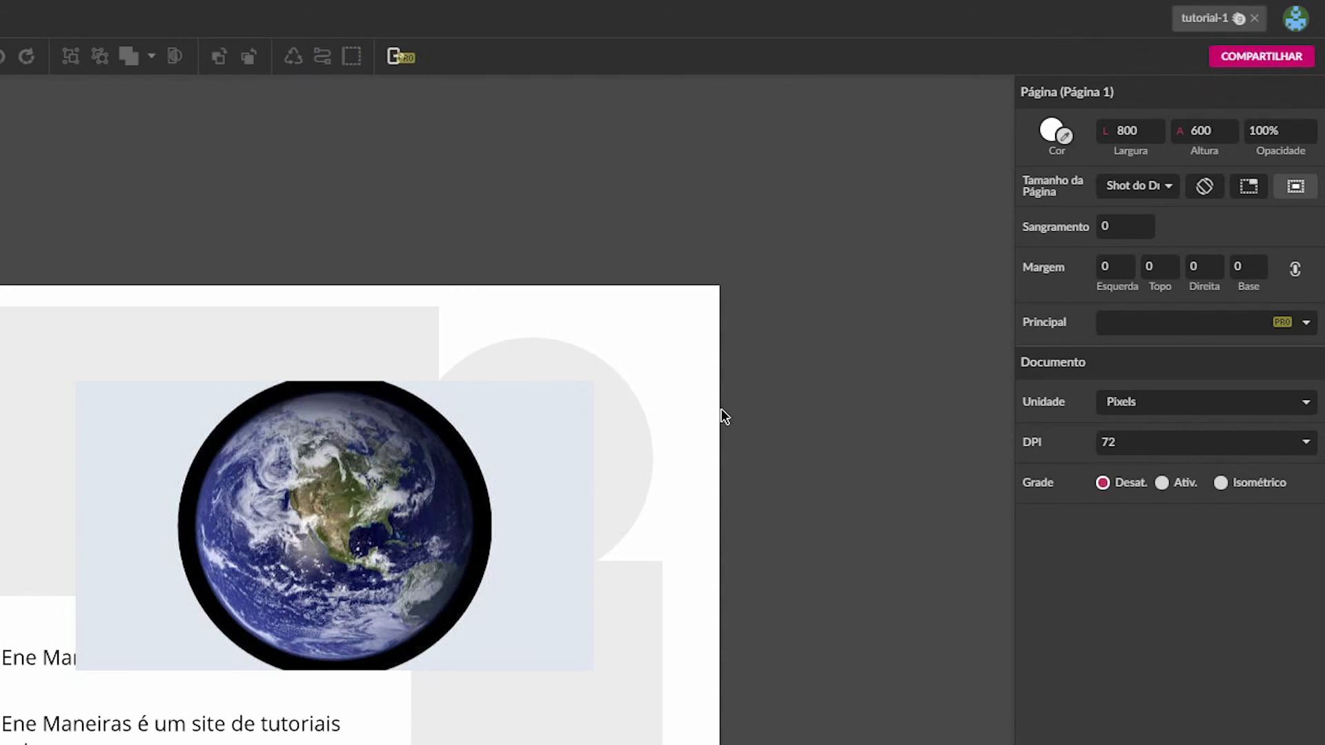
{"action": "left_click", "coordinate": [1240, 18]}
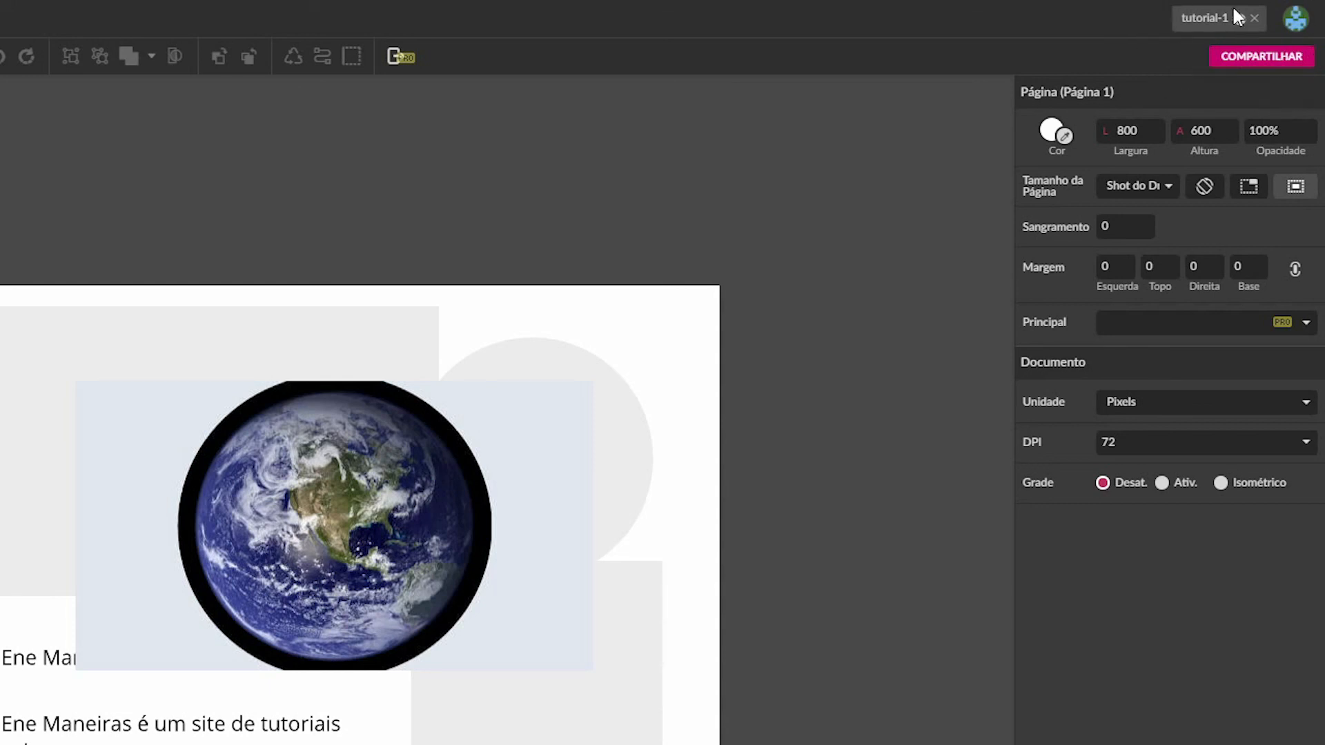